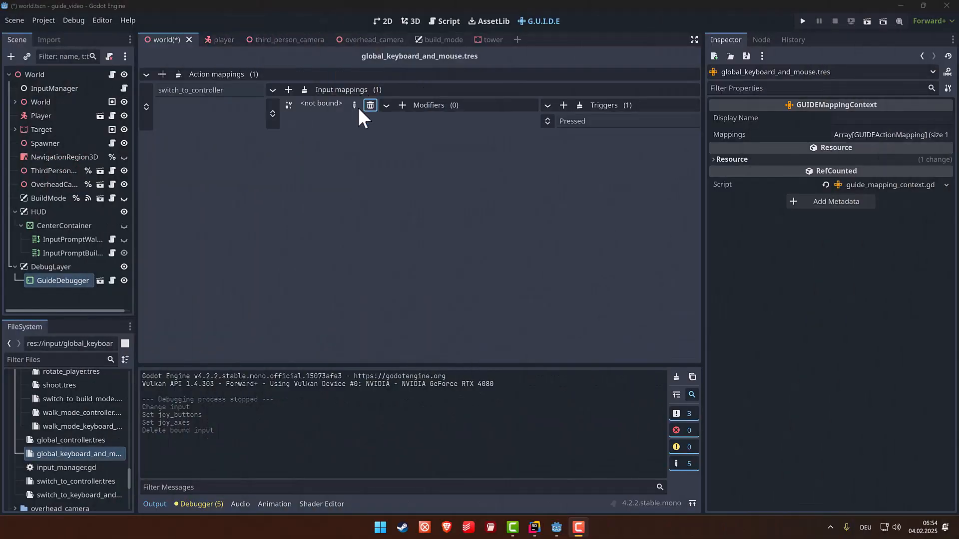
# - Bind the switch_to_controller input mapping to Any Input, with Joy Buttons and Joy Axes enabled
pyautogui.click(354, 104)
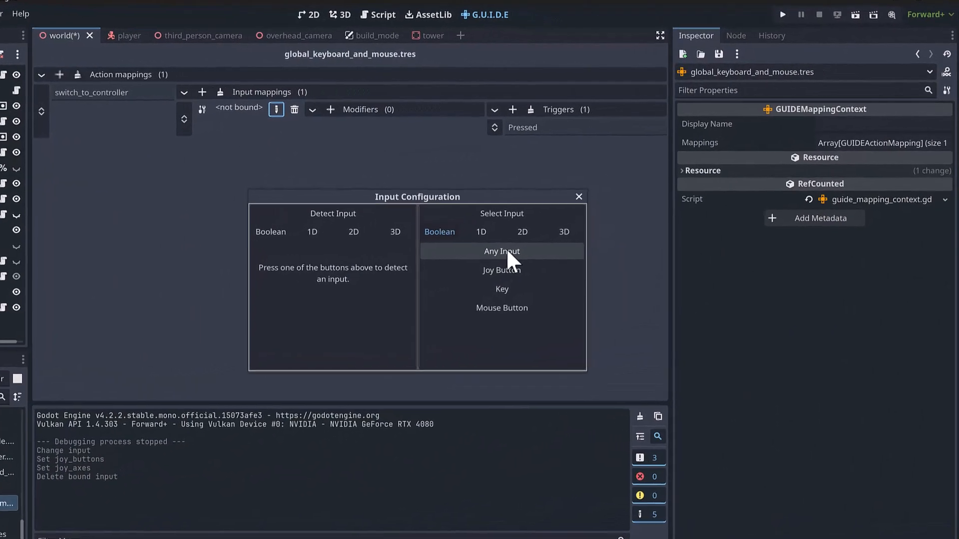
pyautogui.click(505, 251)
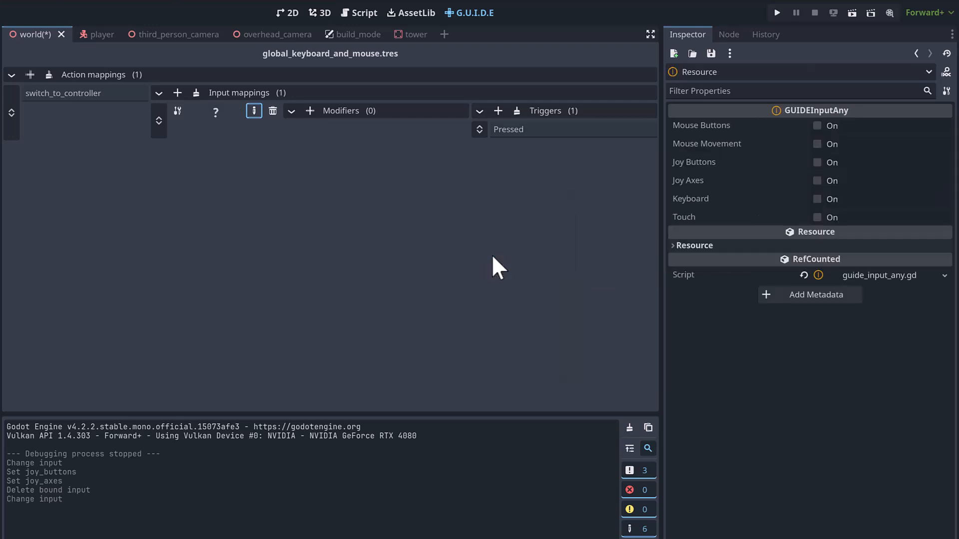
pyautogui.click(825, 163)
pyautogui.click(826, 181)
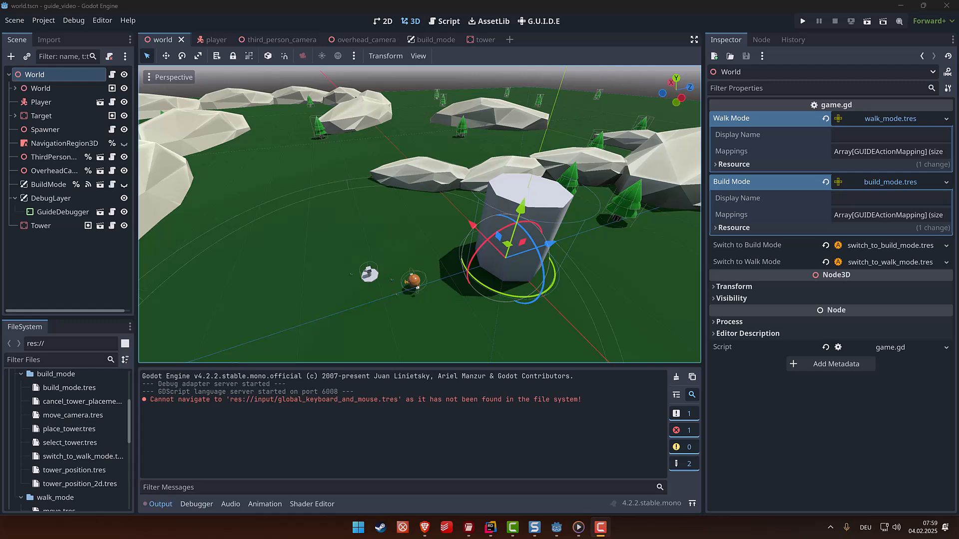
# - Open walk_mode.tres and add a second input mapping to the shoot action, bound to the RT controller trigger through 1D detection
pyautogui.scroll(-3, 49, 451)
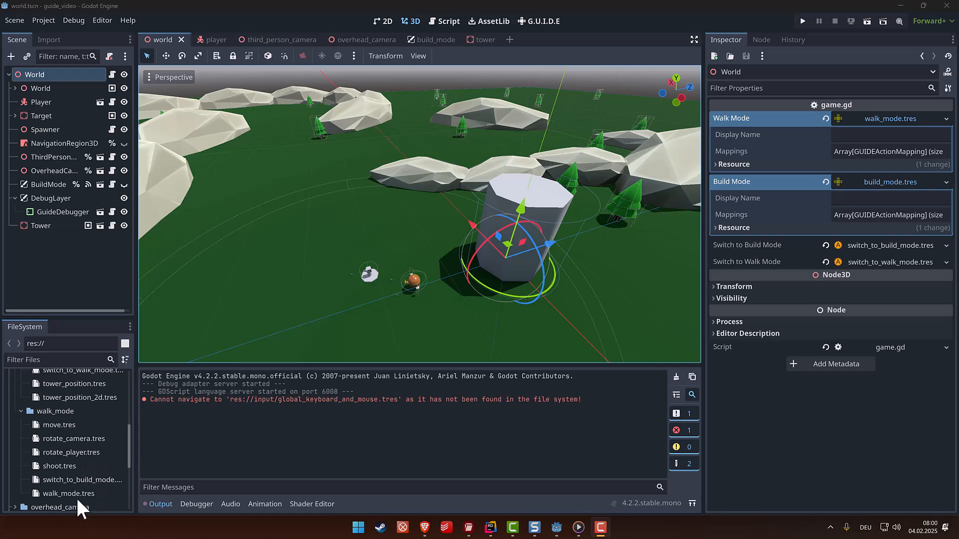
pyautogui.doubleClick(73, 494)
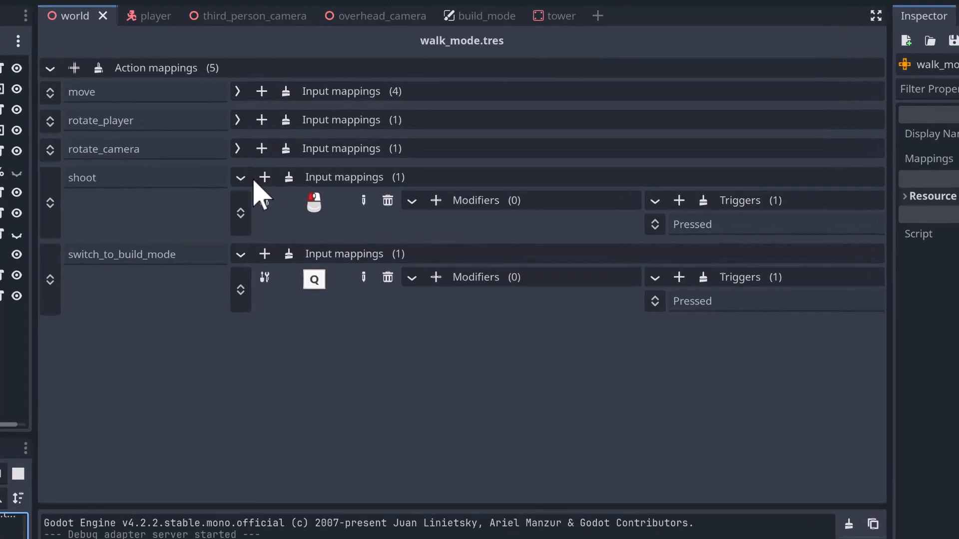
pyautogui.click(264, 176)
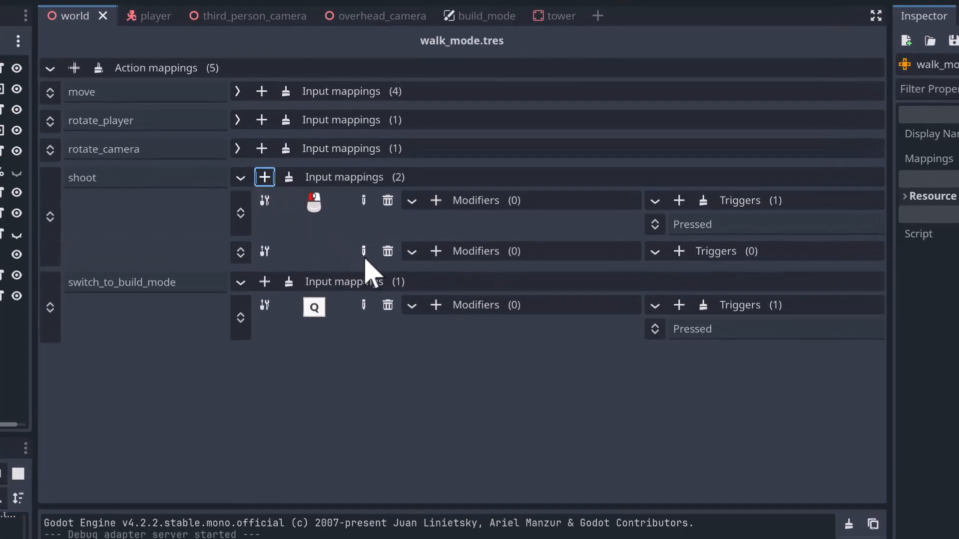
pyautogui.click(364, 252)
pyautogui.click(408, 278)
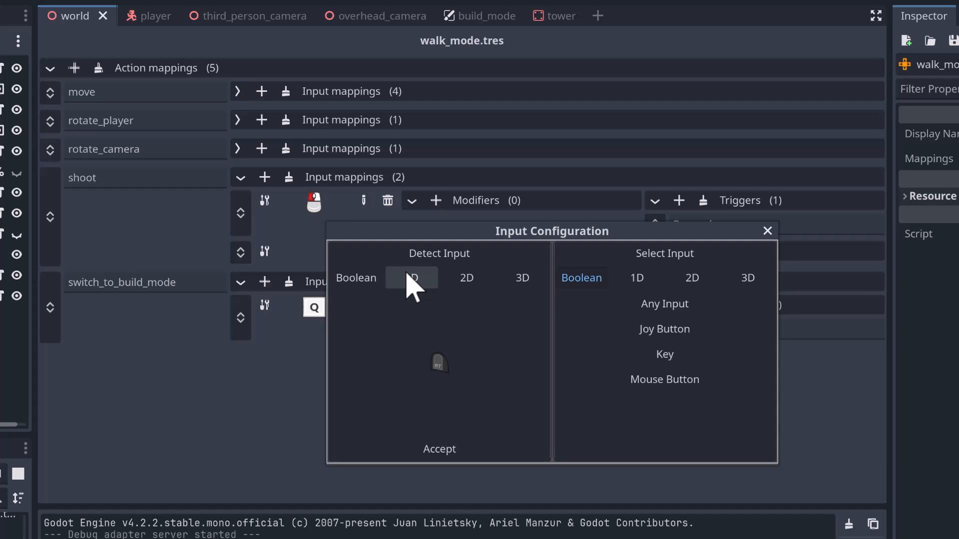
pyautogui.click(455, 450)
# - Add a Pressed trigger to the shoot action's RT mapping and run the project to test it
pyautogui.click(679, 251)
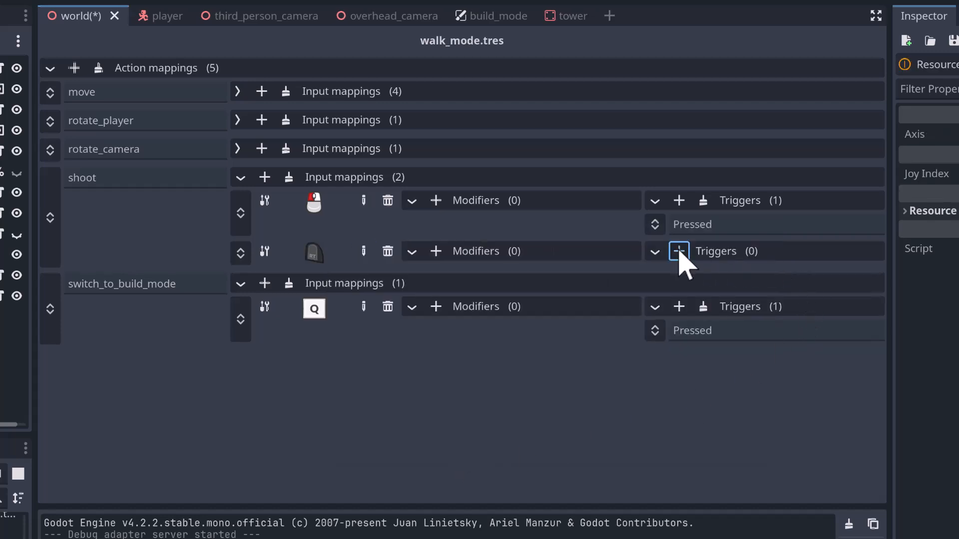
pyautogui.click(721, 344)
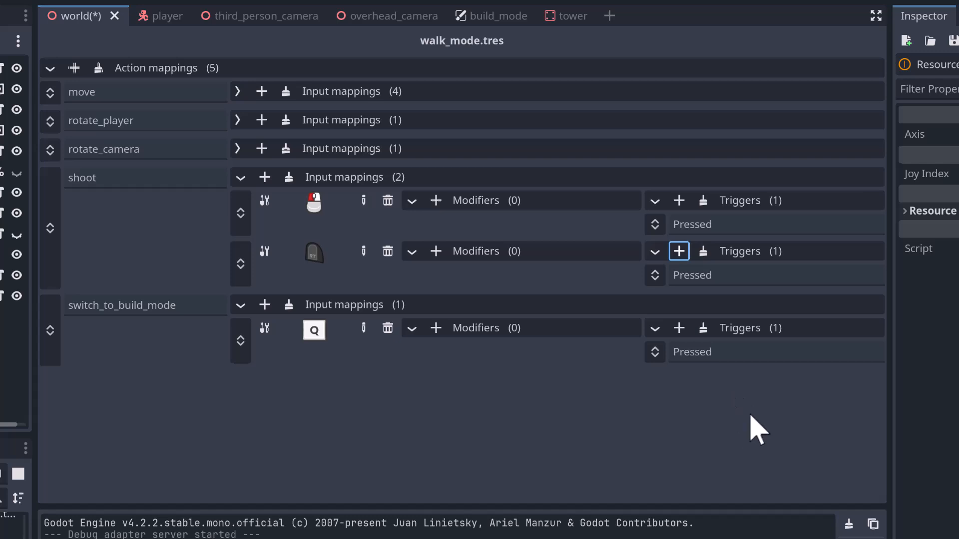
pyautogui.press('F5')
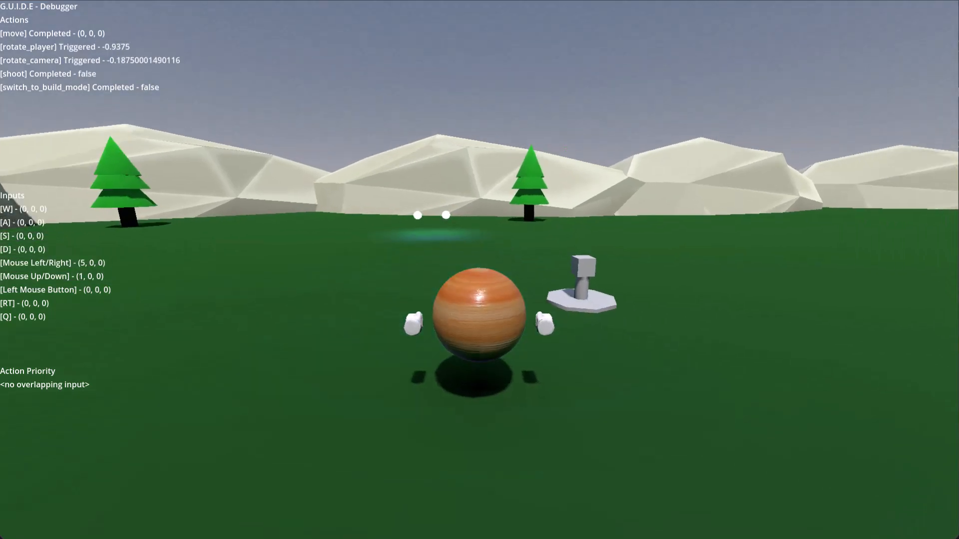
pyautogui.click(480, 270)
pyautogui.click(480, 269)
pyautogui.click(479, 270)
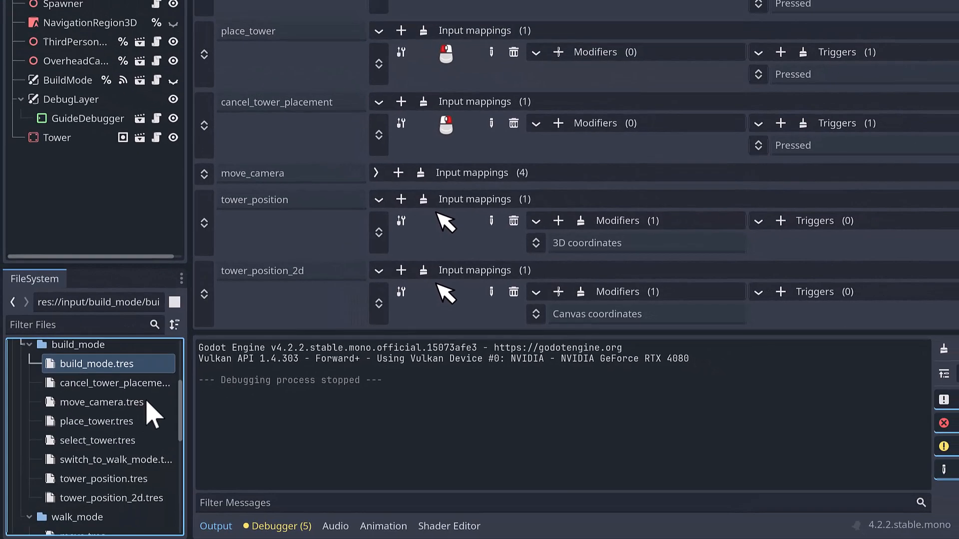
# - Duplicate walk_mode.tres in the walk_mode folder as walk_mode_controller.tres
pyautogui.scroll(-6, 140, 440)
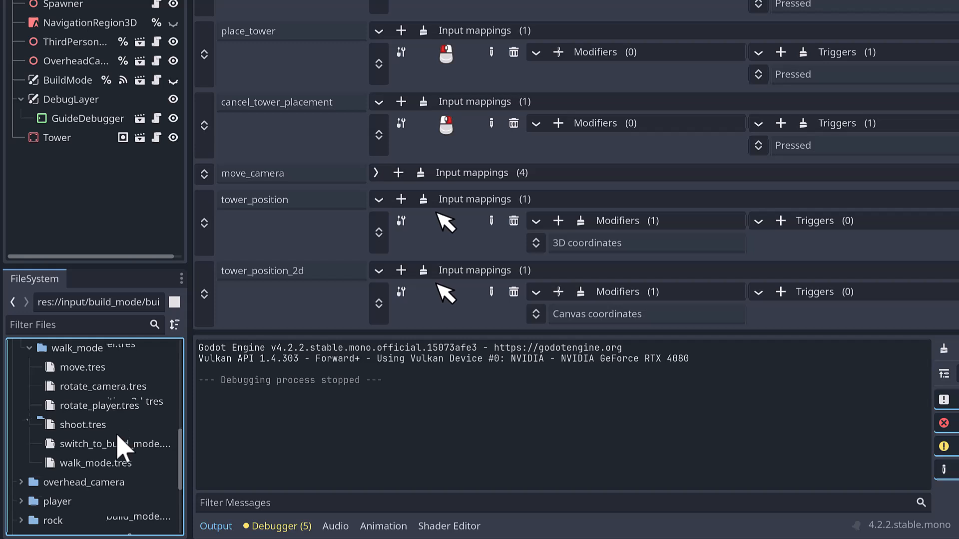
pyautogui.click(95, 463)
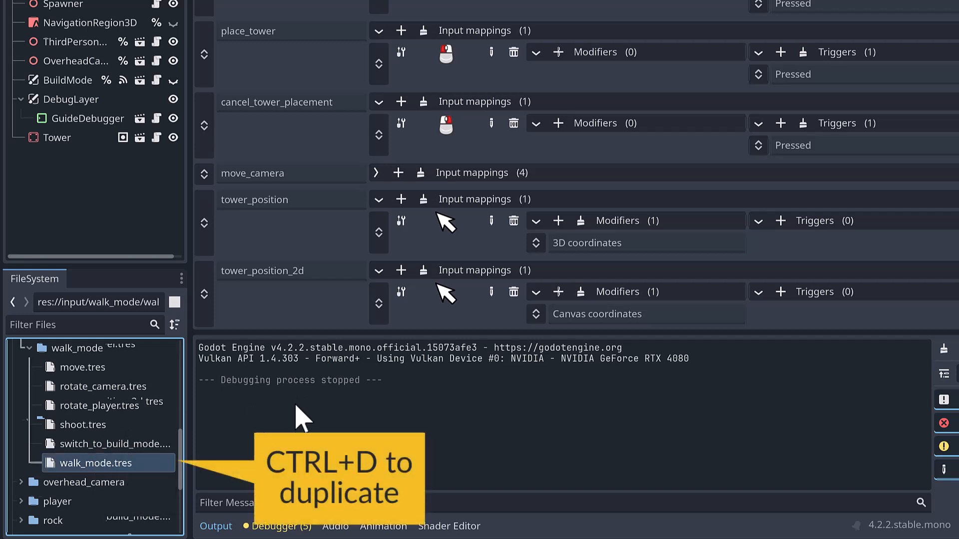
pyautogui.hotkey('ctrl', 'd')
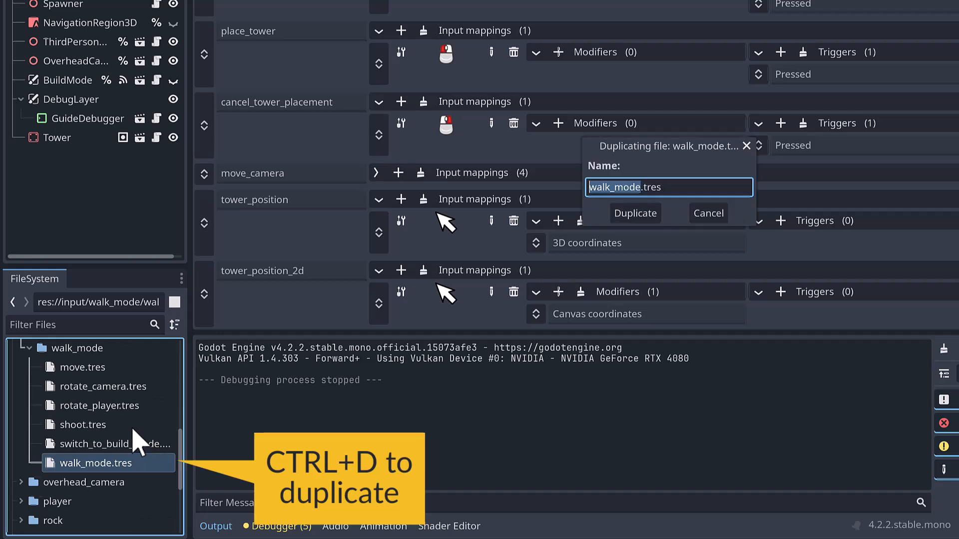
pyautogui.write('walk_mode_cont')
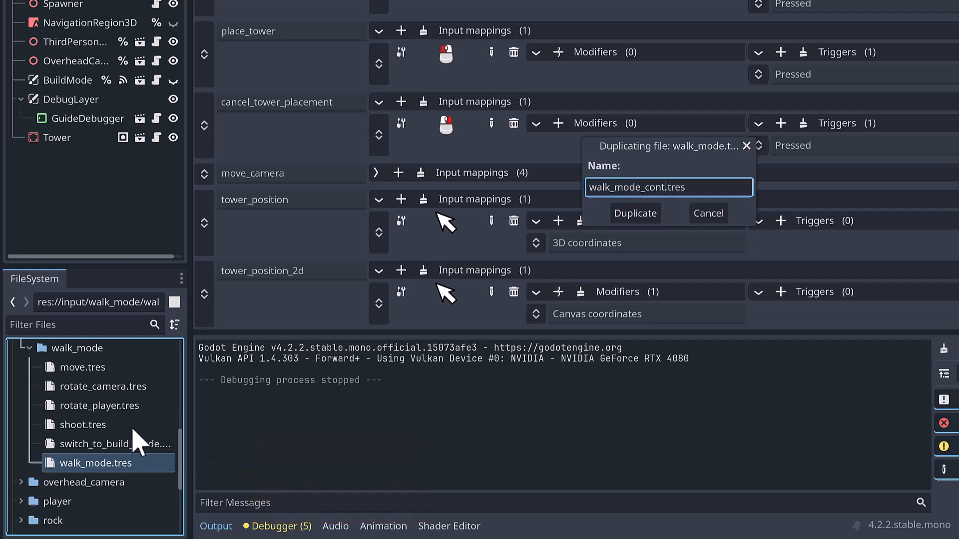
pyautogui.write('roller')
pyautogui.press('Return')
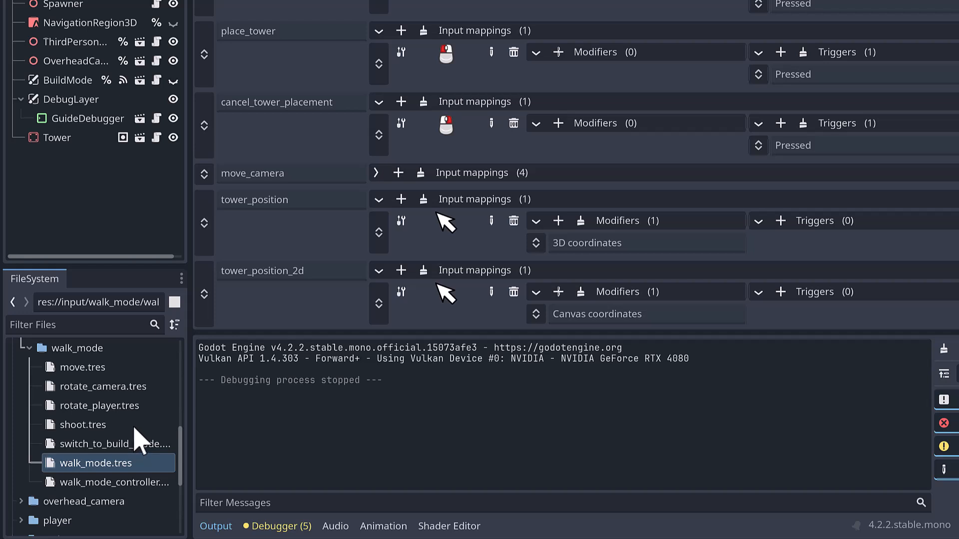
# - Rename the original walk_mode.tres as walk_mode_keyboard_and_mouse.tres
pyautogui.click(82, 463)
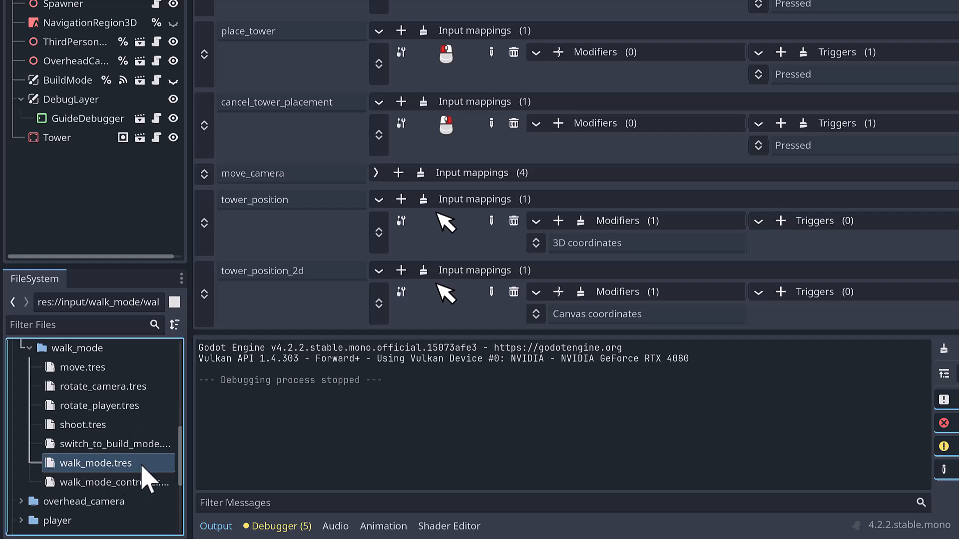
pyautogui.press('F2')
pyautogui.press('Right')
pyautogui.press('BackSpace')
pyautogui.press('BackSpace')
pyautogui.press('BackSpace')
pyautogui.press('BackSpace')
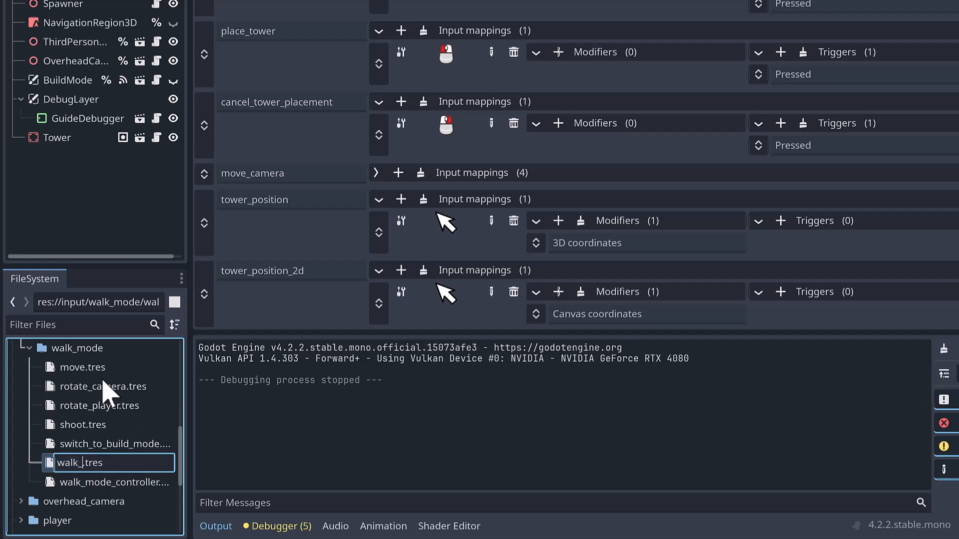
pyautogui.write('mode_keyboard_and_mouse')
pyautogui.press('Return')
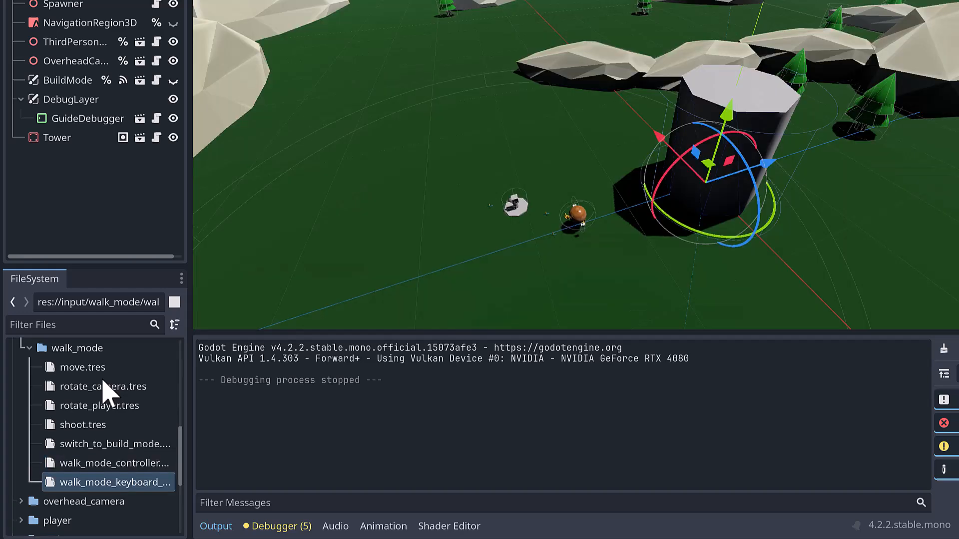
# - In walk_mode_controller.tres, delete the shoot action's RT input mapping and collapse the shoot and switch_to_build_mode mappings
pyautogui.click(111, 469)
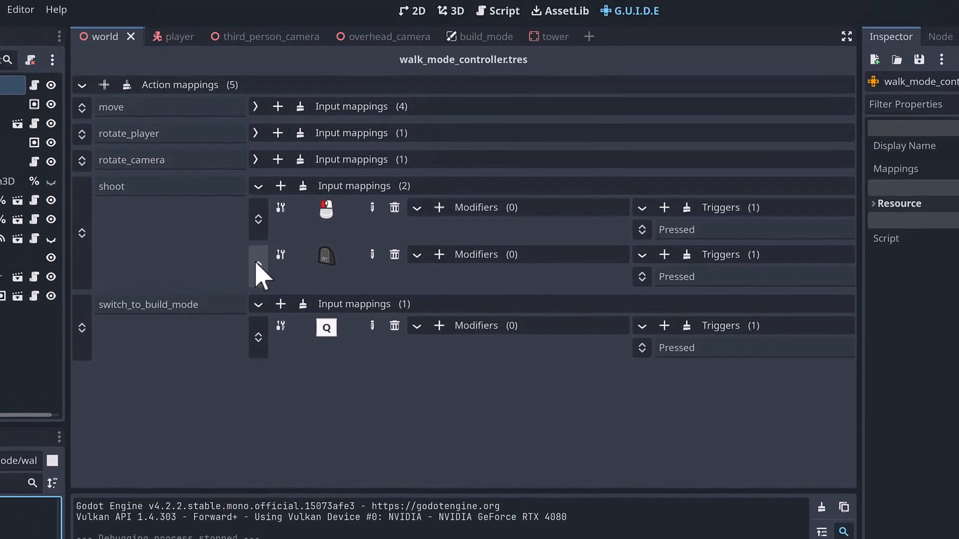
pyautogui.rightClick(258, 270)
pyautogui.click(278, 293)
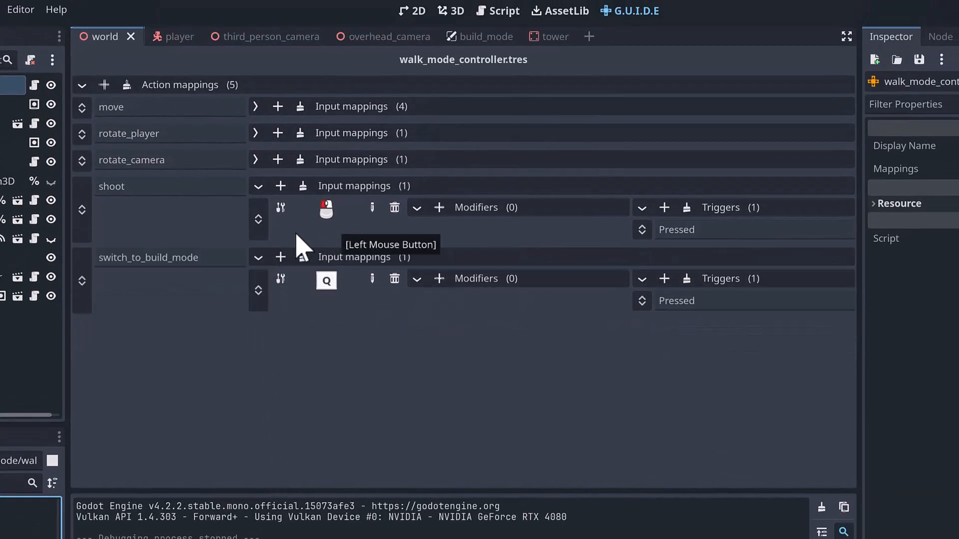
pyautogui.click(259, 187)
pyautogui.click(257, 213)
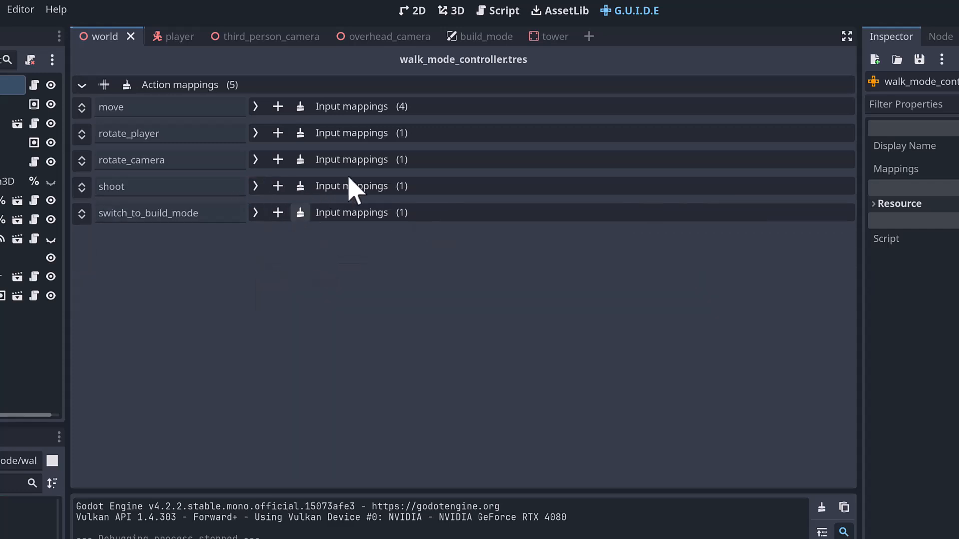
# - Clear all keyboard mappings of the move action and add one mapping bound to the controller's left stick through 2D detection
pyautogui.click(256, 107)
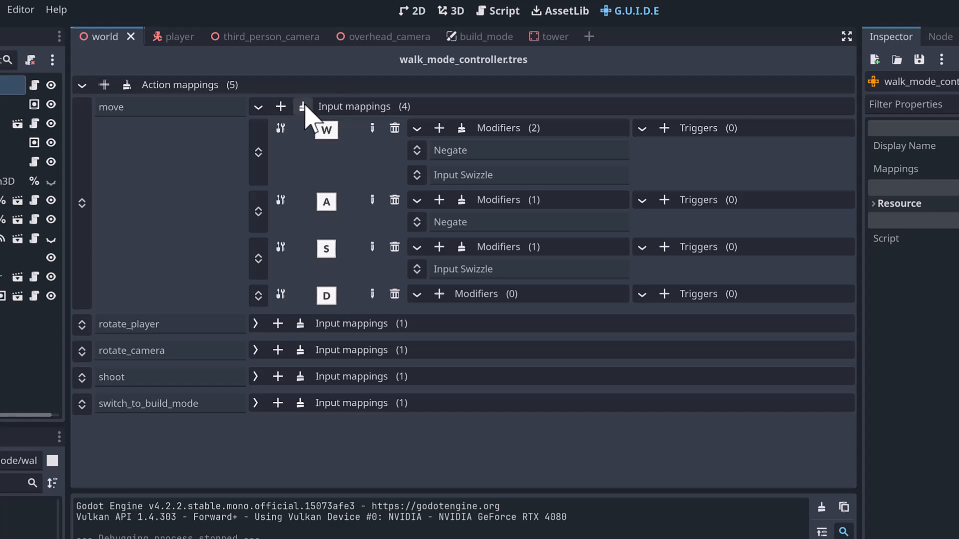
pyautogui.click(302, 106)
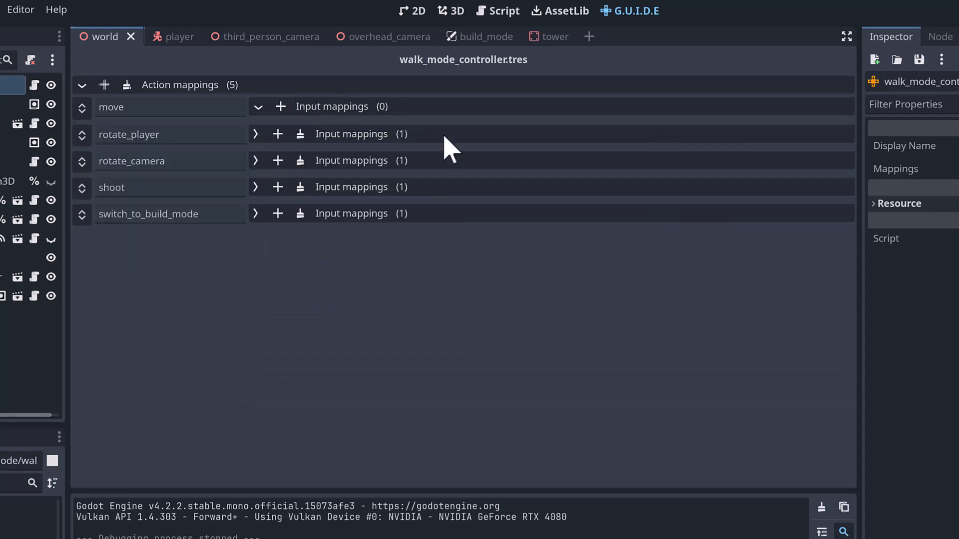
pyautogui.click(280, 106)
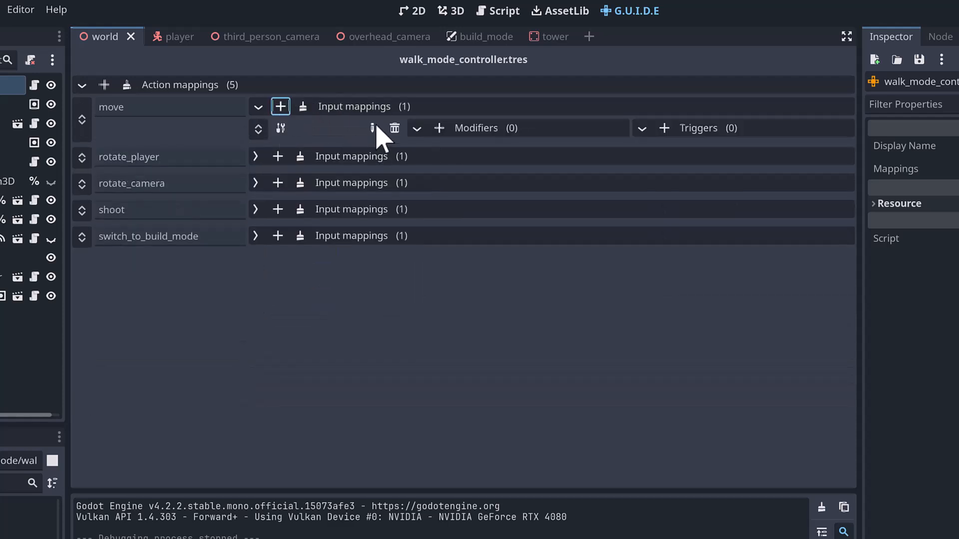
pyautogui.click(372, 129)
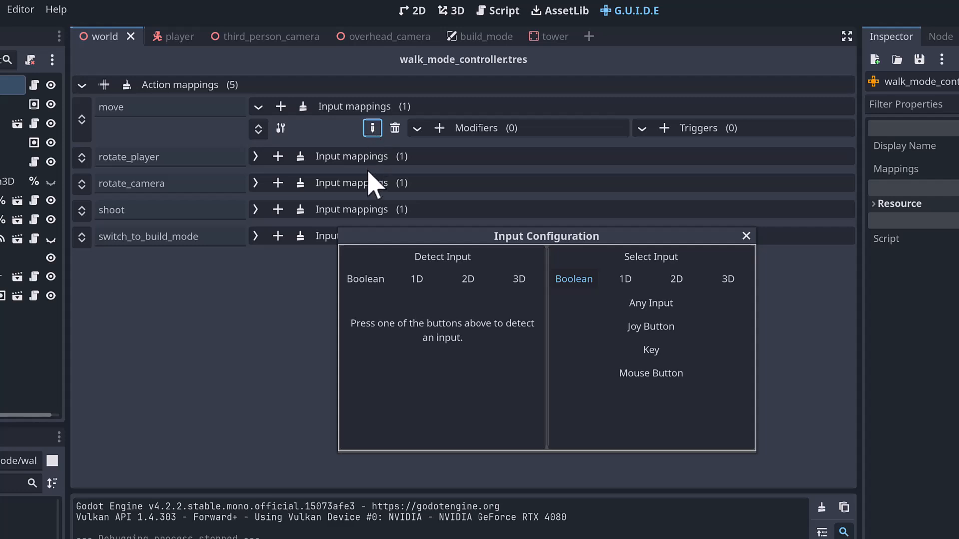
pyautogui.click(470, 280)
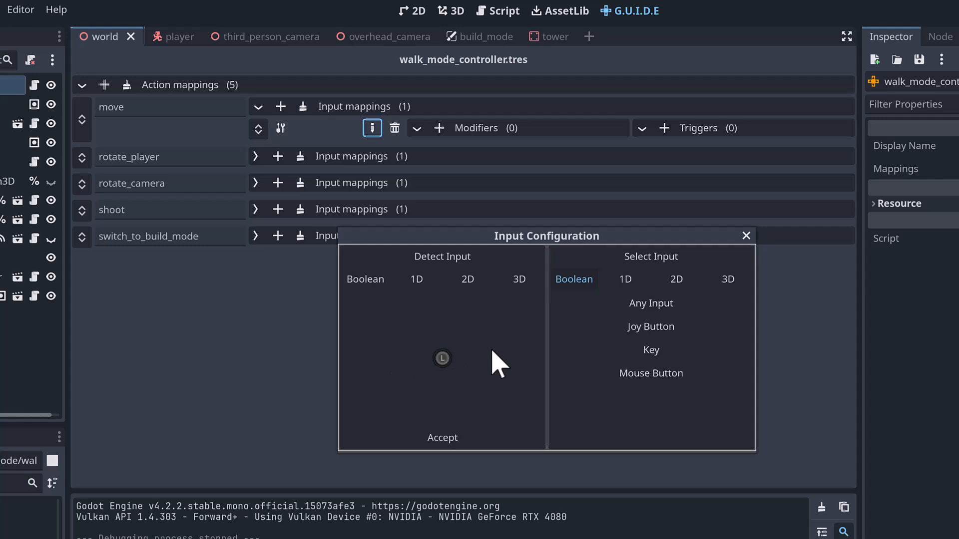
pyautogui.click(442, 438)
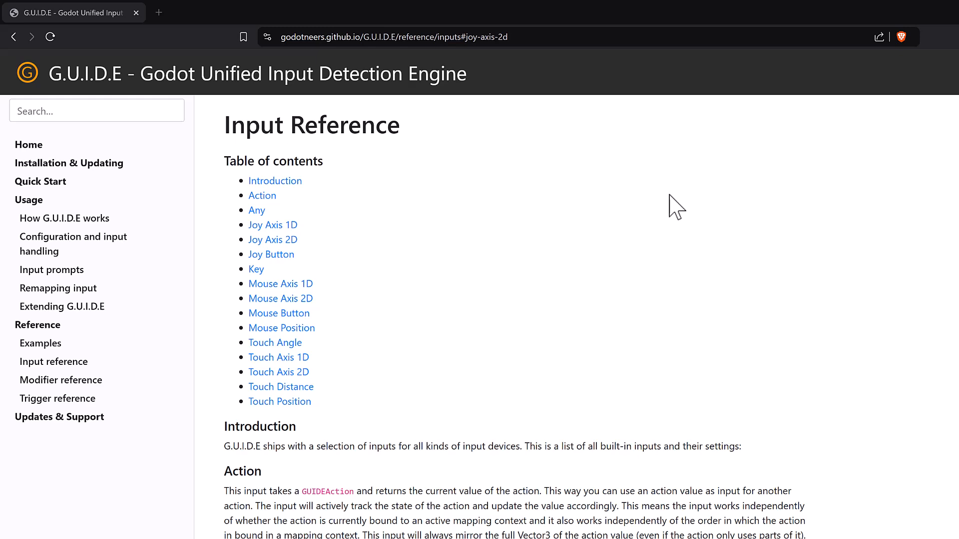
# - Check Joy Axis 2D in the online G.U.I.D.E input reference, and add an Input Swizzle modifier with order Xzy to the move mapping
pyautogui.click(283, 240)
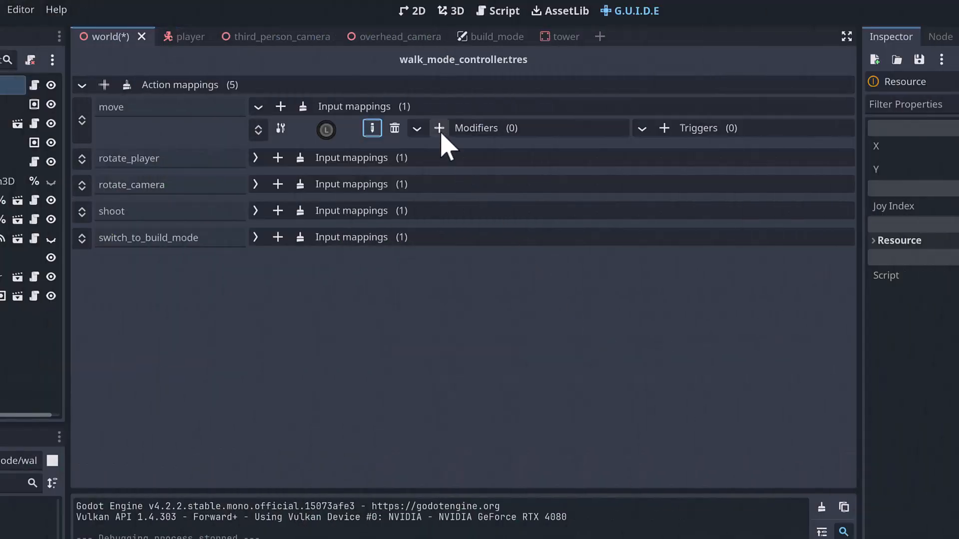
pyautogui.click(439, 129)
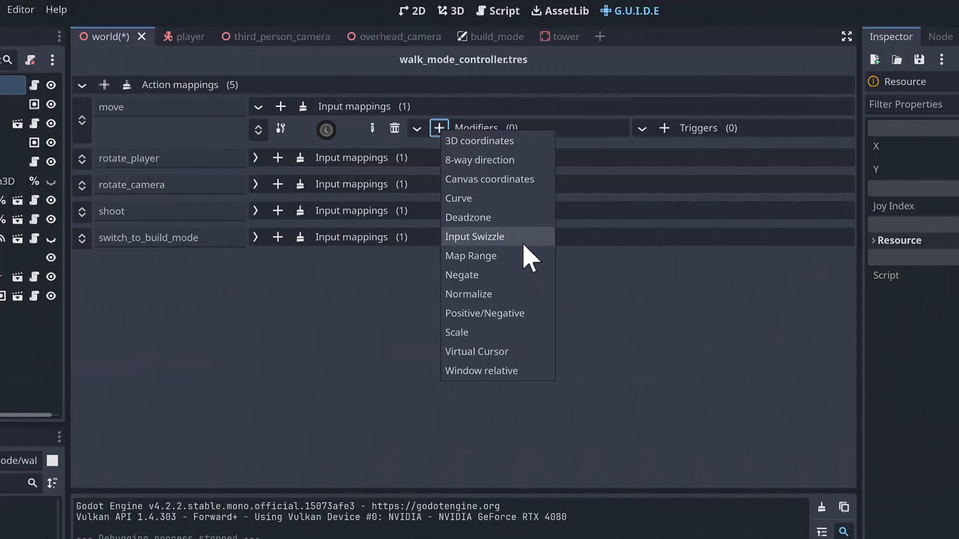
pyautogui.click(523, 244)
pyautogui.click(502, 150)
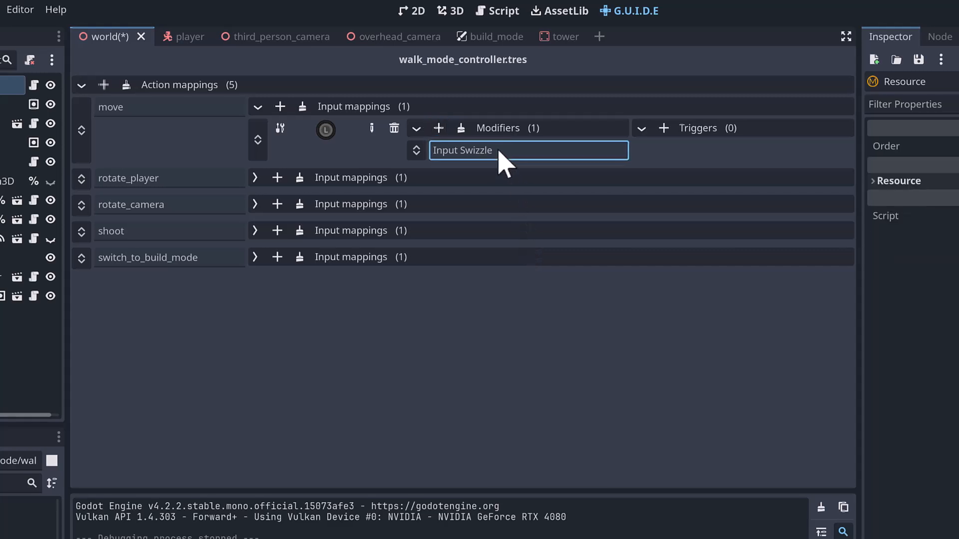
pyautogui.click(891, 150)
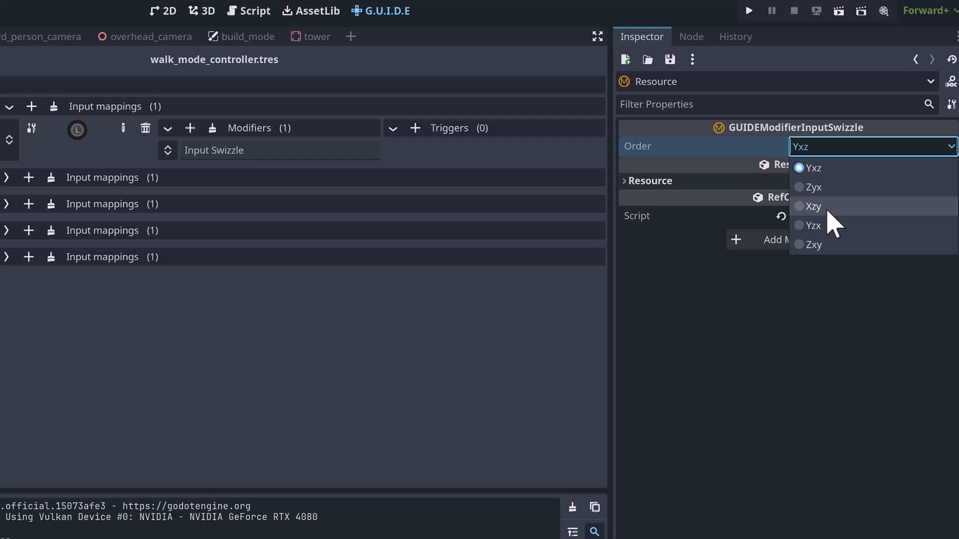
pyautogui.click(814, 206)
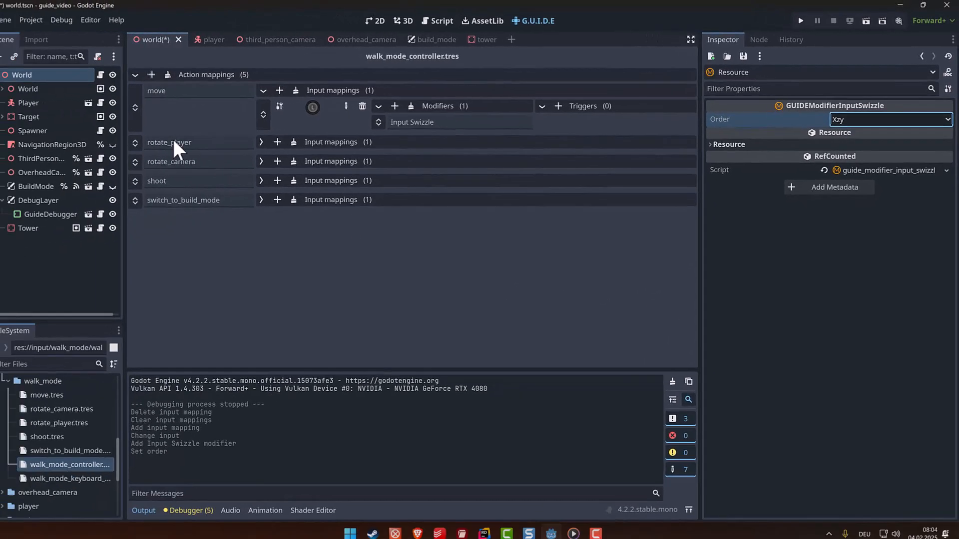
# - Assign walk_mode_controller.tres as the Walk Mode of the World root node
pyautogui.click(60, 76)
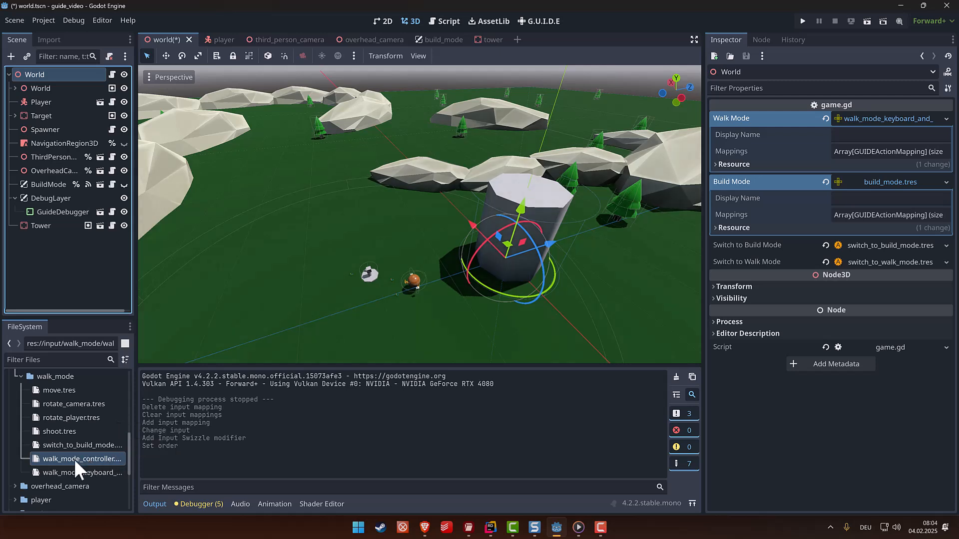
pyautogui.moveTo(74, 459); pyautogui.dragTo(890, 116)
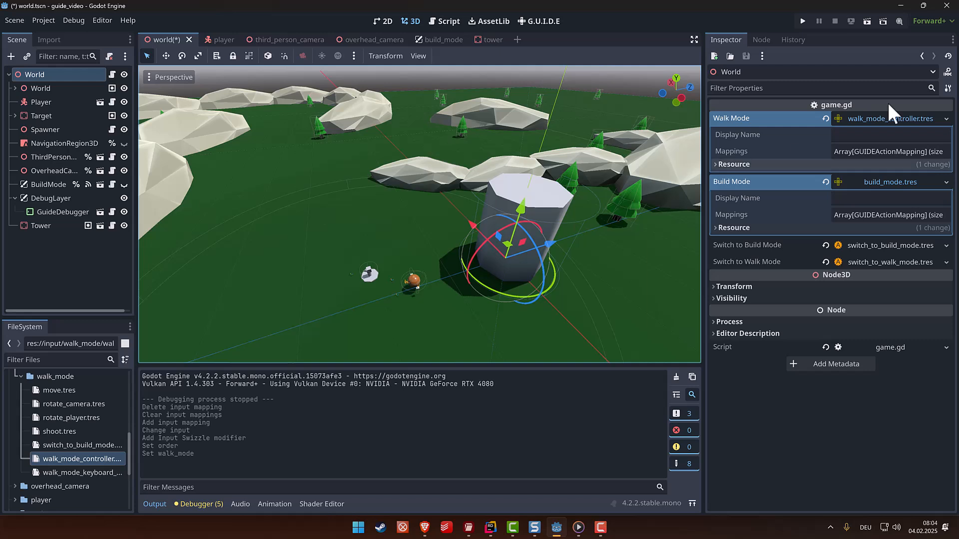
# - Test the running game, and add a Deadzone modifier before Input Swizzle on the move action's left-stick mapping
pyautogui.click(867, 21)
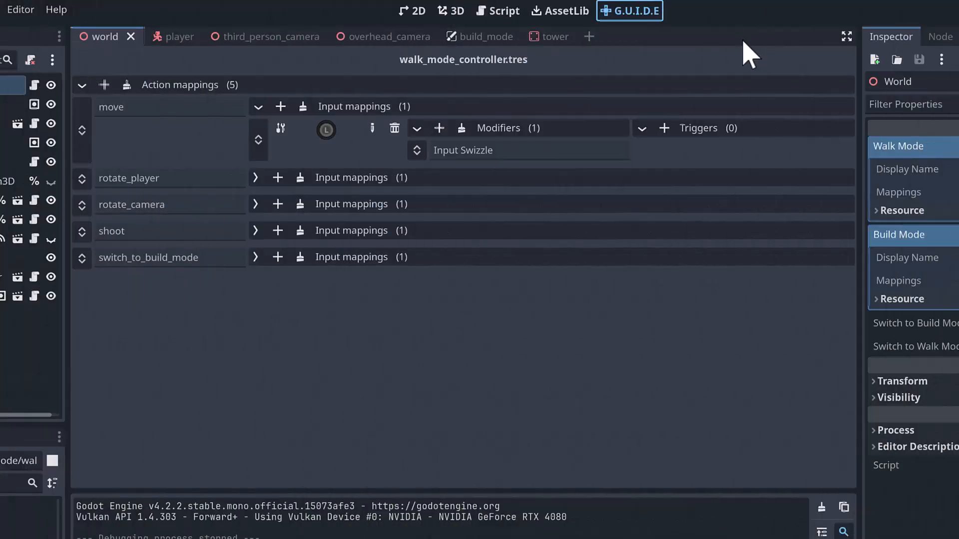
pyautogui.click(439, 128)
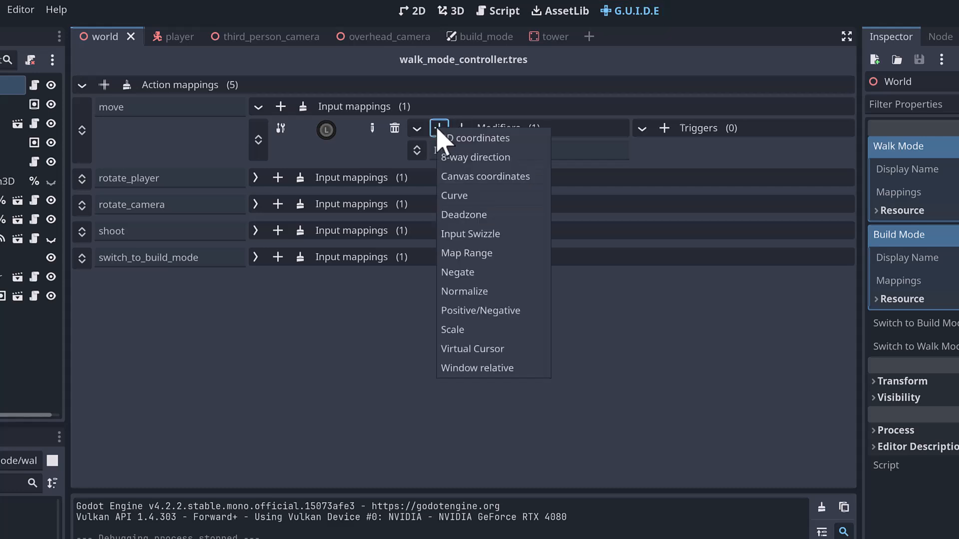
pyautogui.click(479, 219)
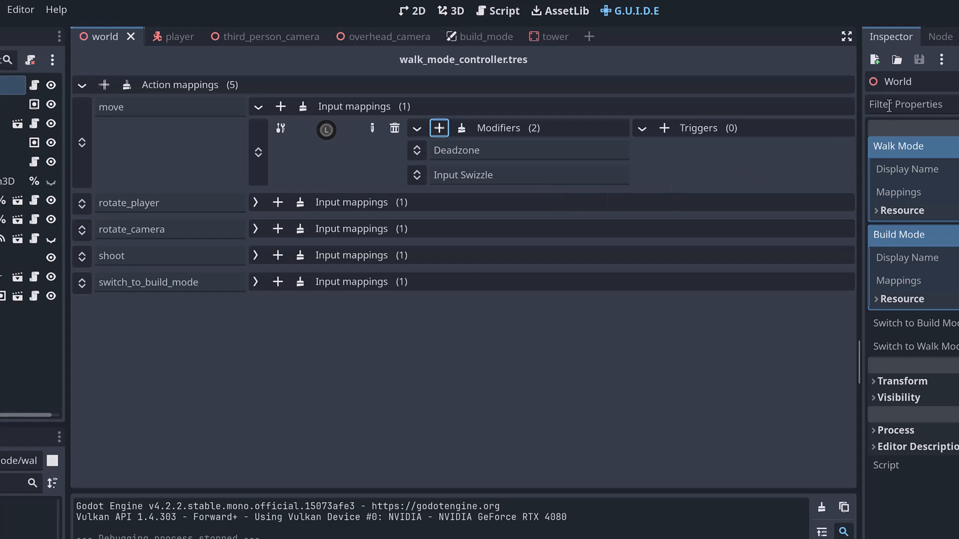
pyautogui.press('F5')
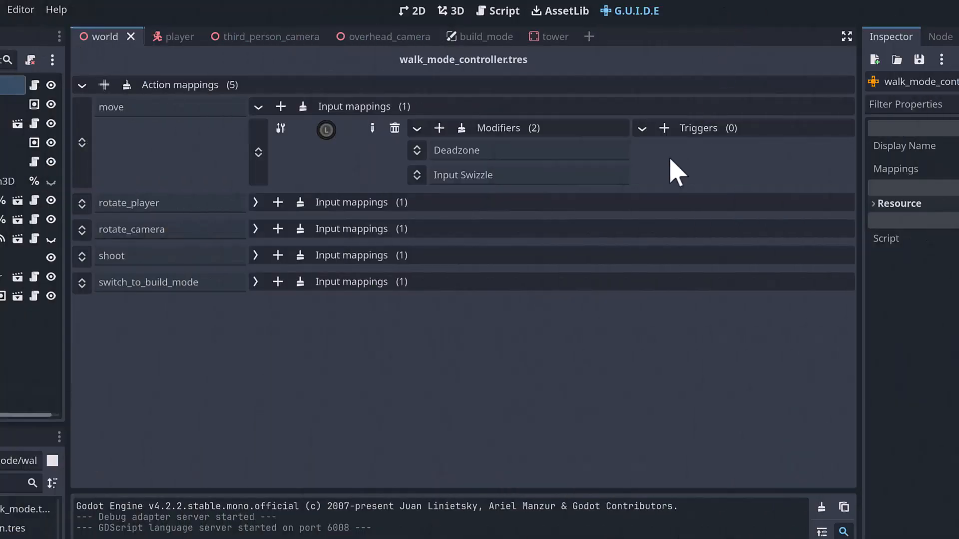
# - Rebind the rotate_player mapping from the mouse to the controller's right stick horizontal axis through 1D detection
pyautogui.click(255, 203)
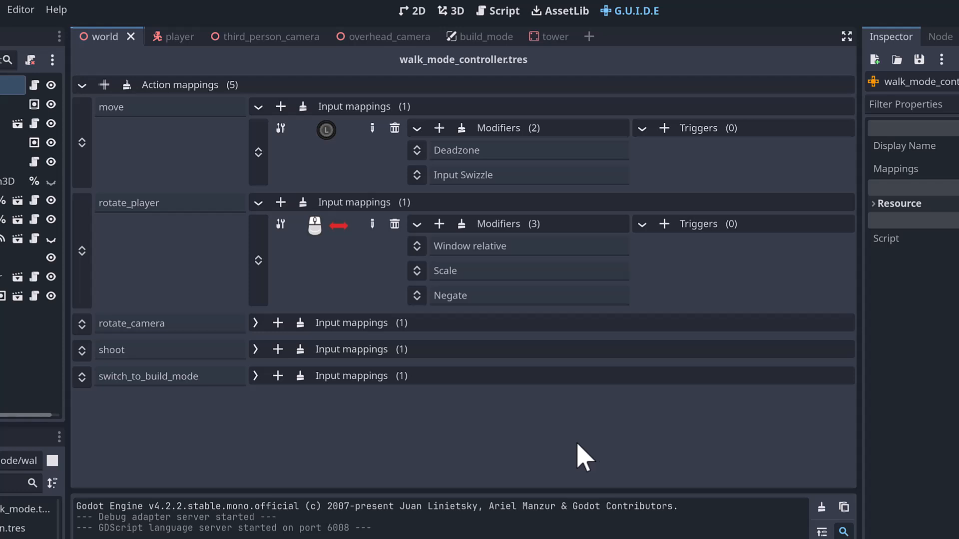
pyautogui.click(372, 224)
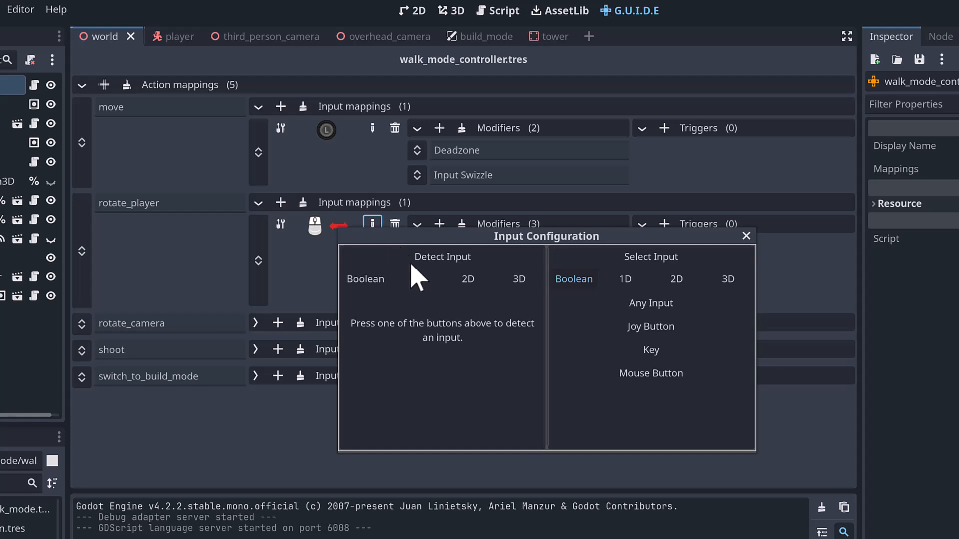
pyautogui.click(425, 285)
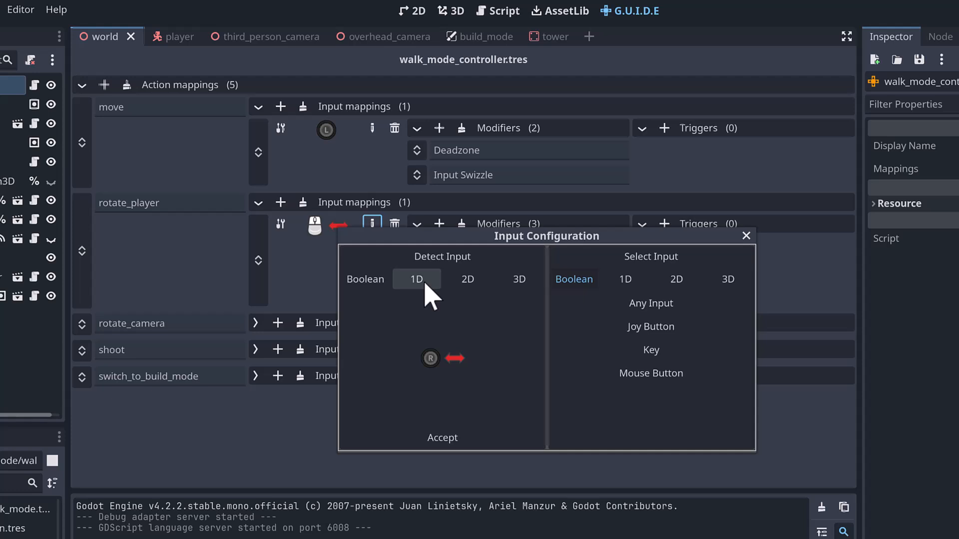
pyautogui.click(442, 438)
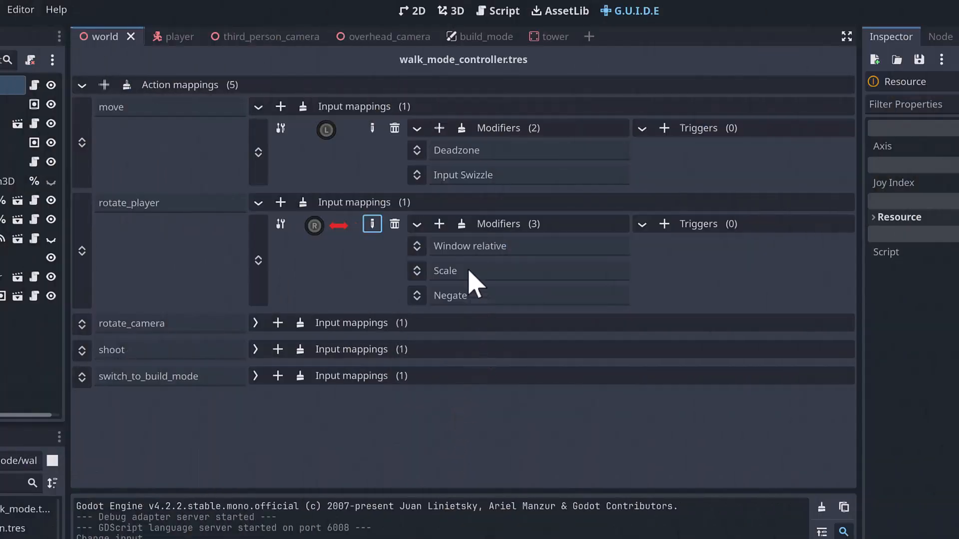
# - Clear all modifiers of the rotate_player mapping and add a Scale modifier
pyautogui.click(462, 224)
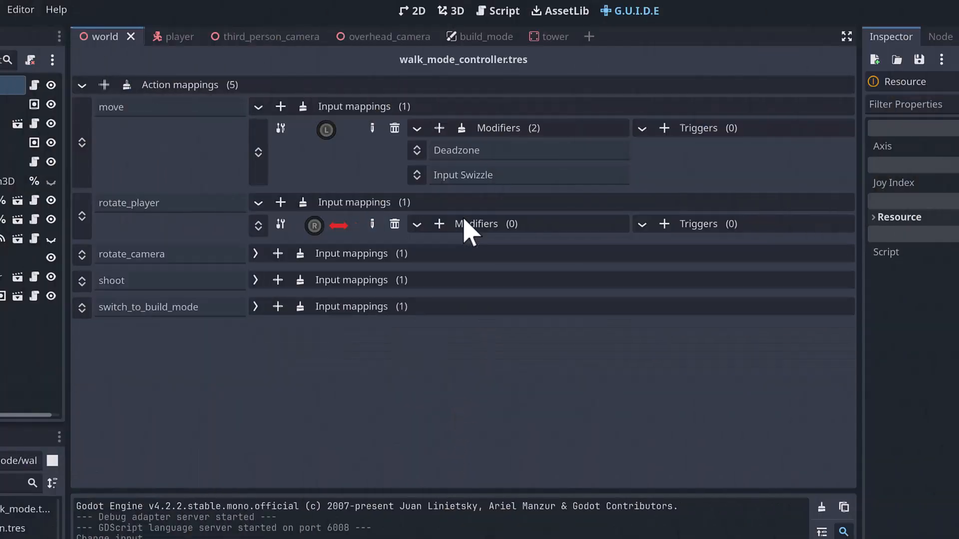
pyautogui.click(439, 224)
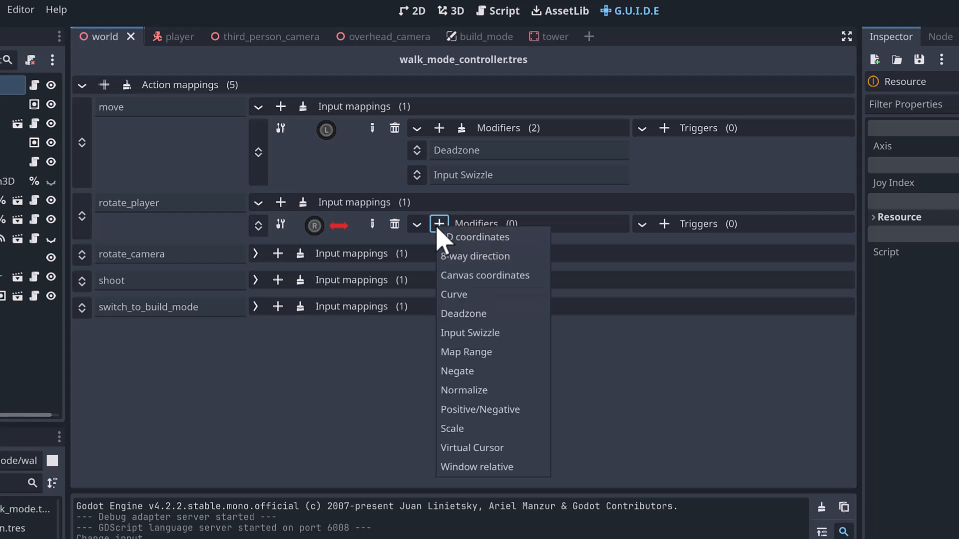
pyautogui.click(504, 428)
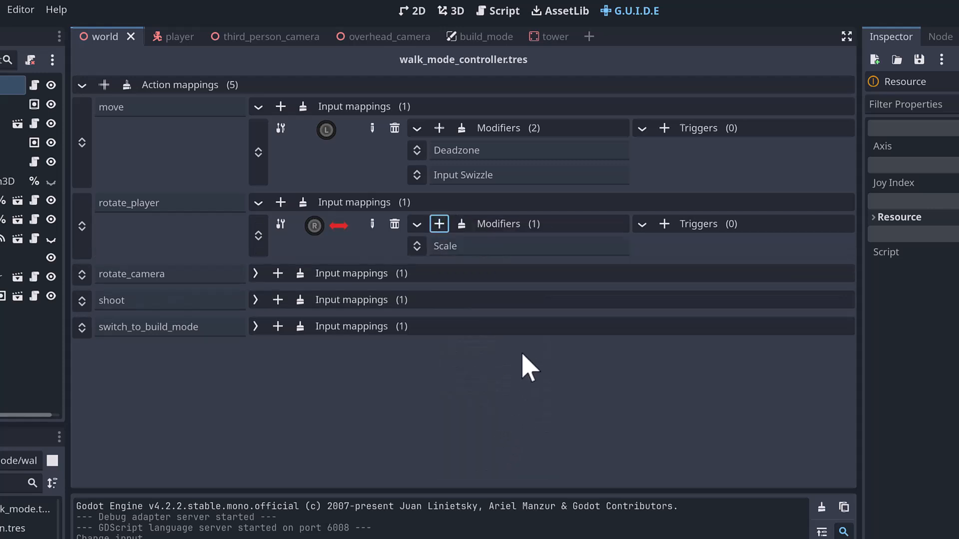
# - Set the rotate_player Scale modifier's X value to 360 and enable Apply Delta Time
pyautogui.click(452, 247)
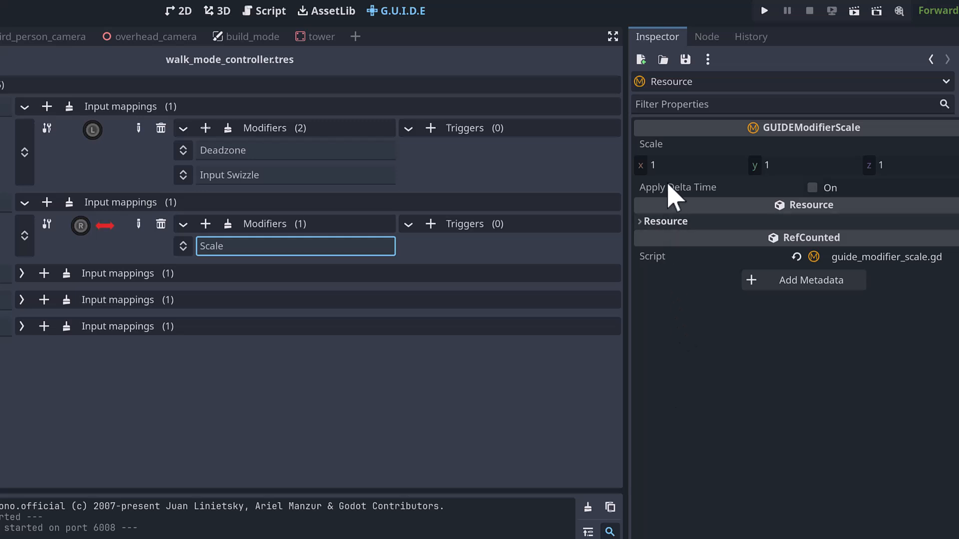
pyautogui.click(677, 165)
pyautogui.write('360')
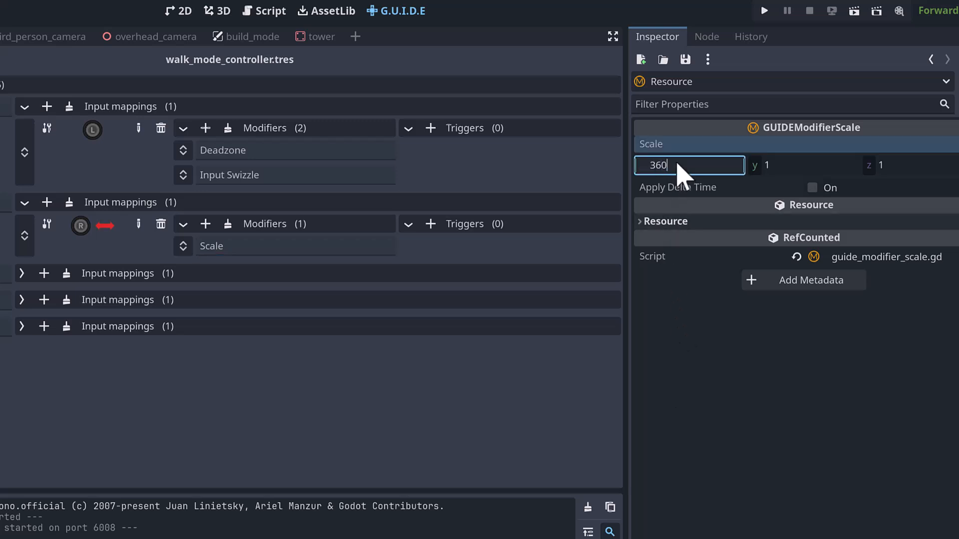
pyautogui.press('Return')
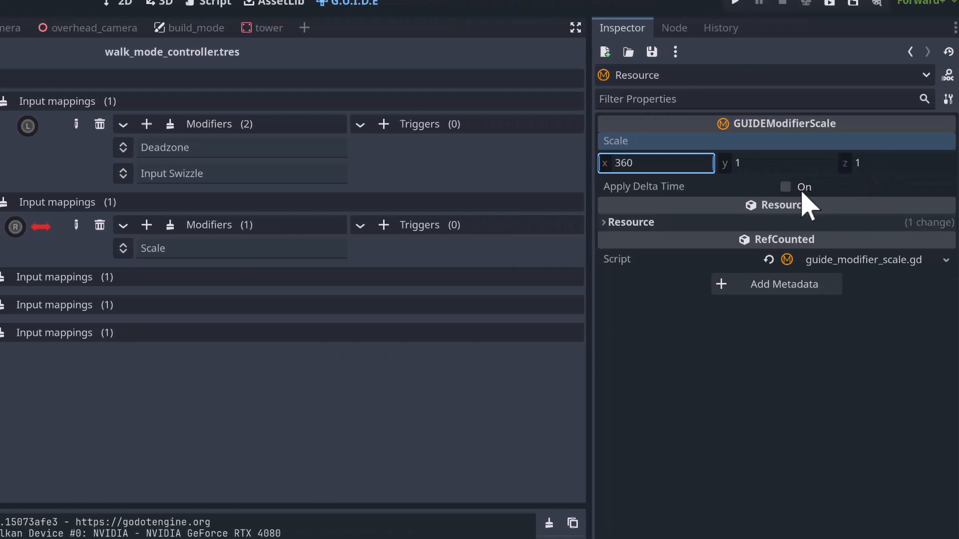
pyautogui.click(785, 187)
pyautogui.click(785, 187)
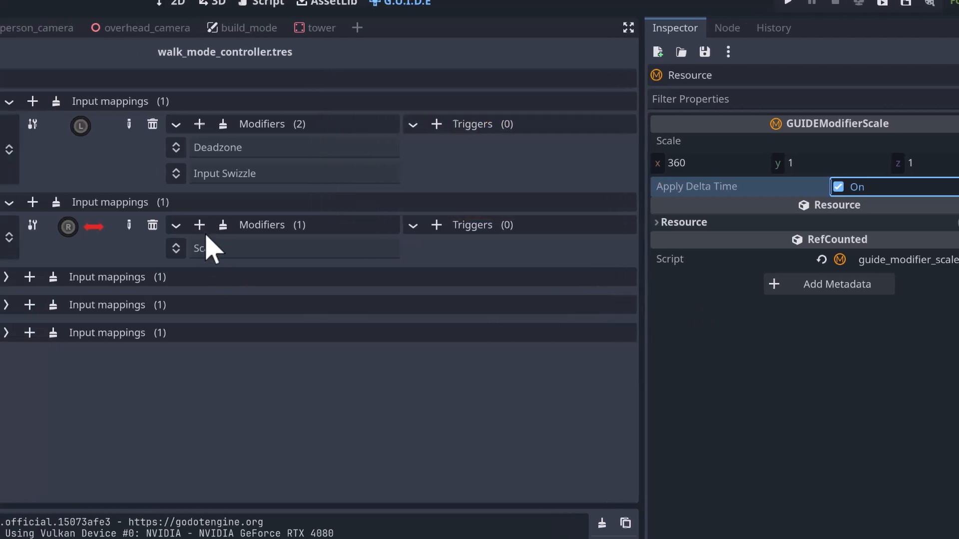
# - Add a Deadzone modifier above Scale on the rotate_player mapping, and add a Negate modifier after them
pyautogui.click(200, 224)
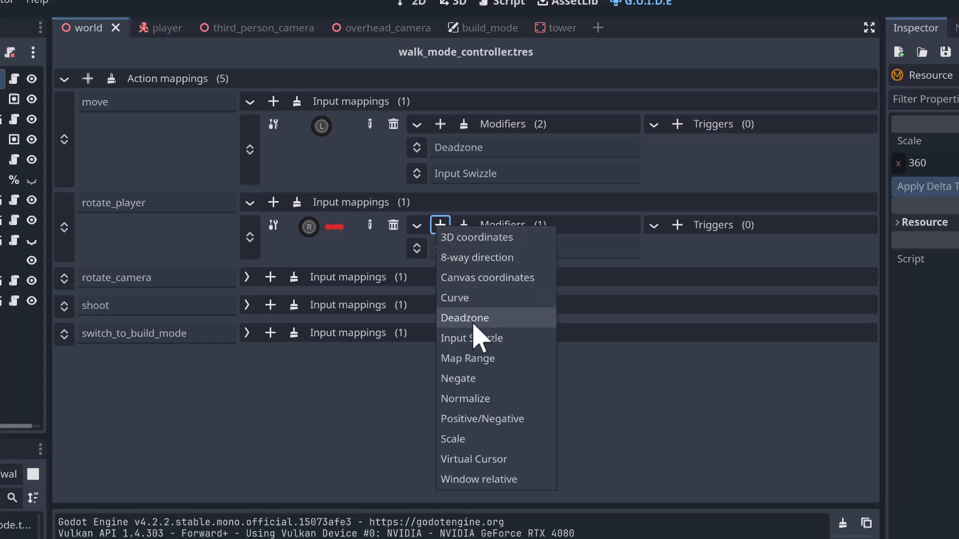
pyautogui.click(473, 320)
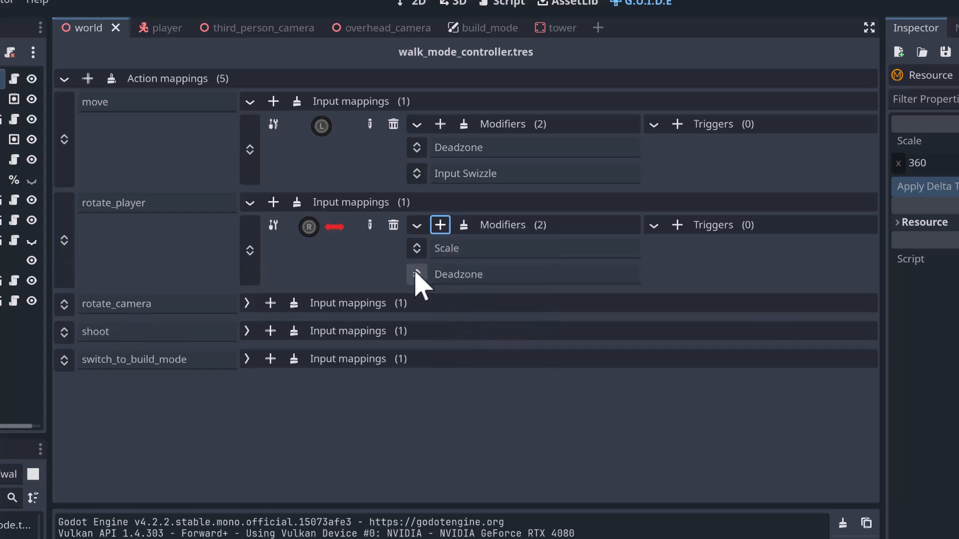
pyautogui.moveTo(417, 275); pyautogui.dragTo(421, 249)
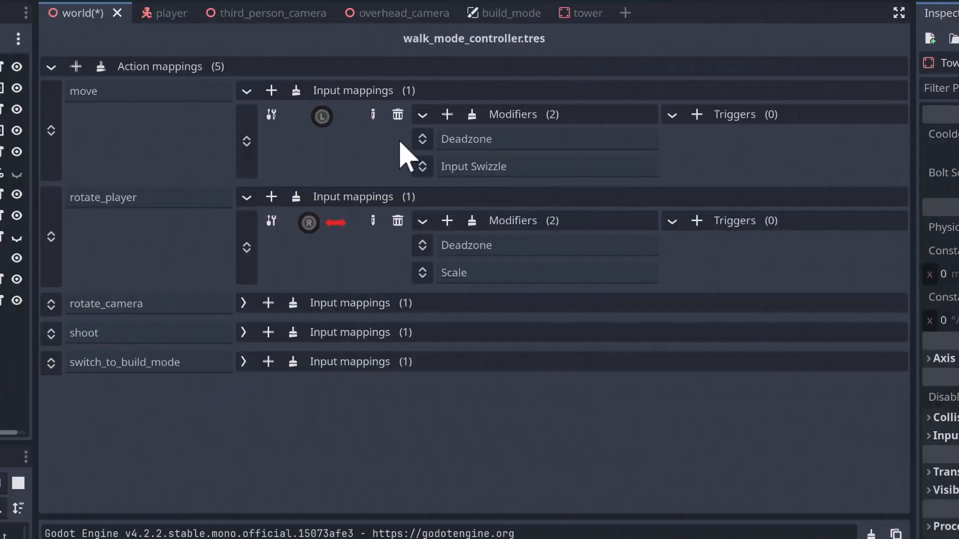
pyautogui.click(447, 221)
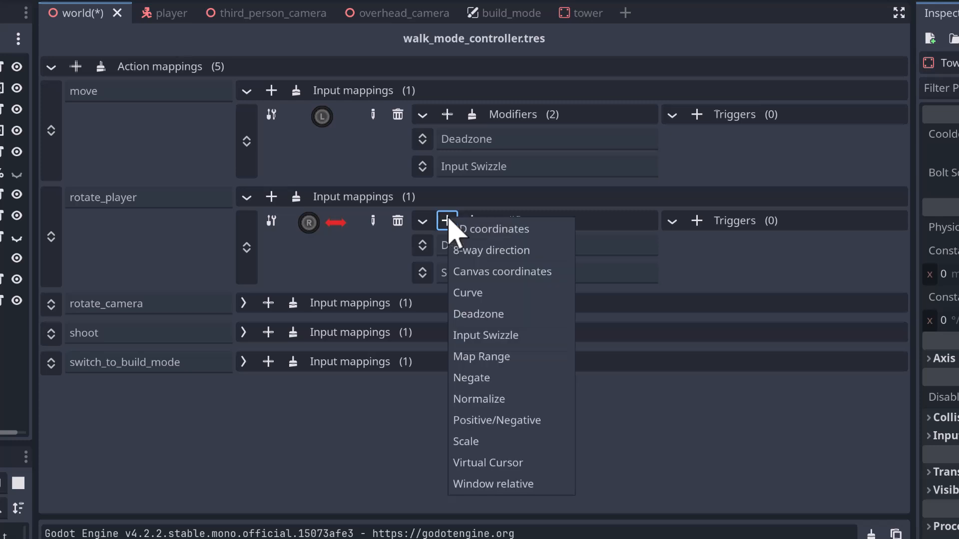
pyautogui.click(457, 378)
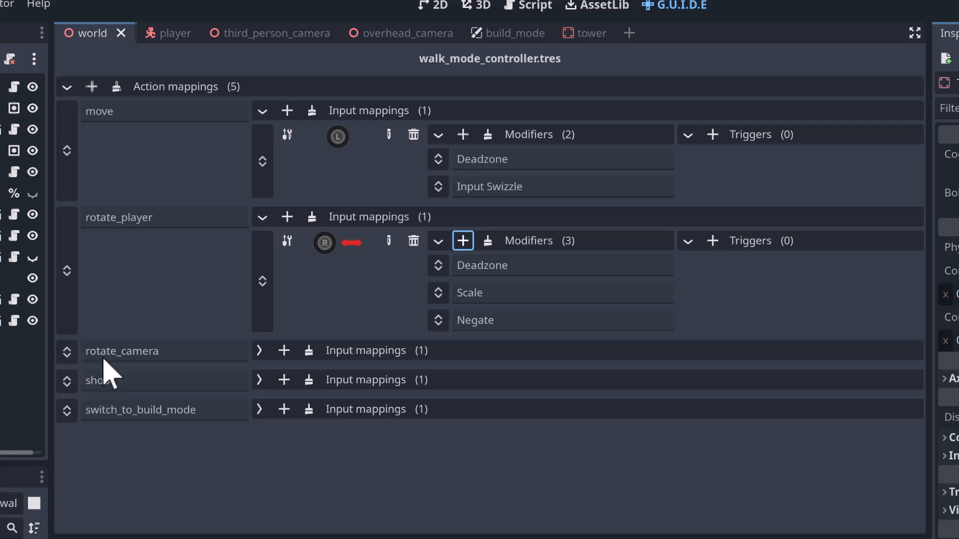
# - Replace the rotate_camera action mapping with a duplicate of the rotate_player mapping that has rotate_camera.tres assigned as its action
pyautogui.click(260, 355)
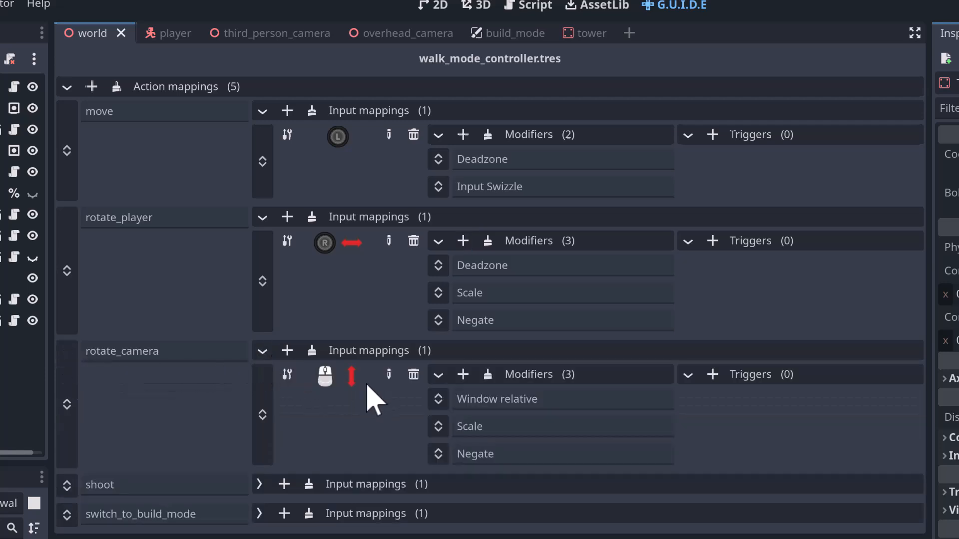
pyautogui.rightClick(67, 399)
pyautogui.click(100, 428)
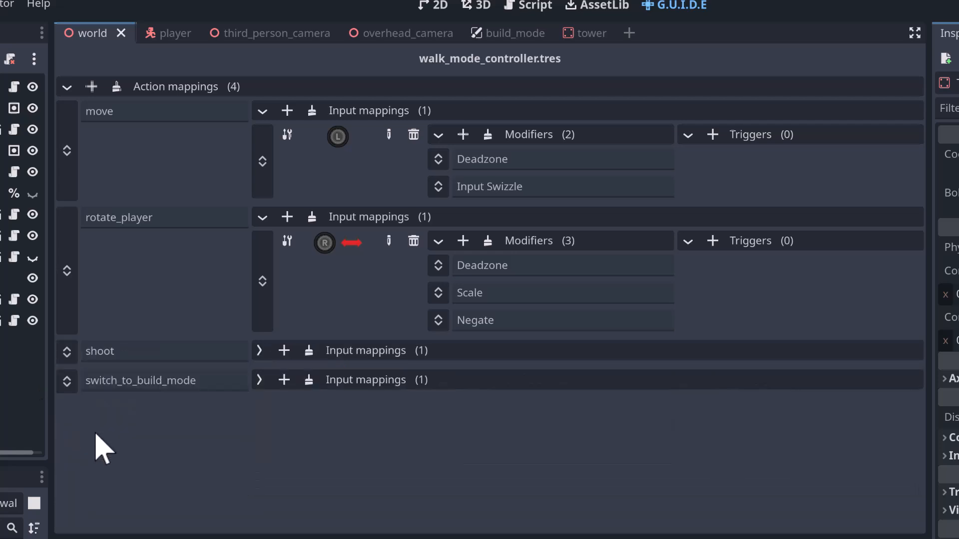
pyautogui.rightClick(65, 292)
pyautogui.click(87, 294)
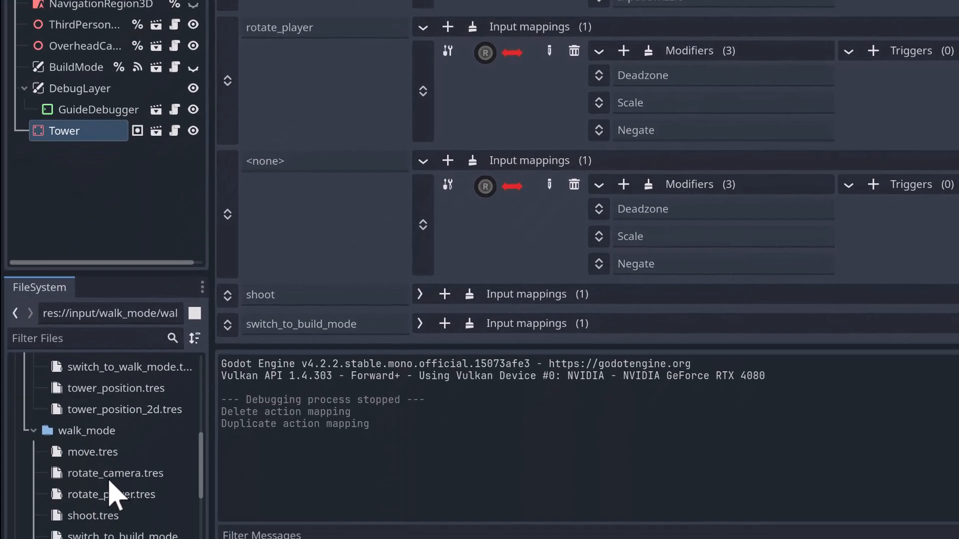
pyautogui.moveTo(109, 480); pyautogui.dragTo(316, 170)
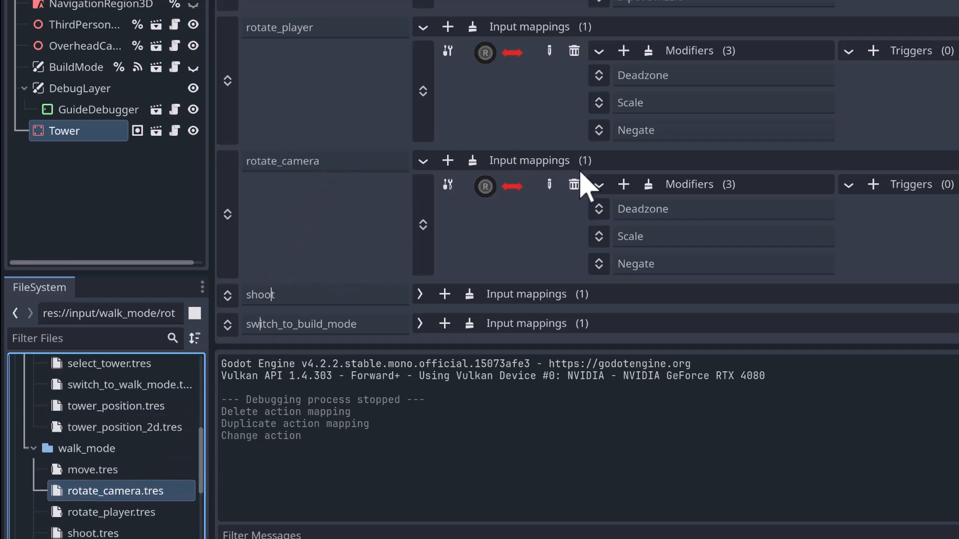
# - Rebind the duplicated rotate_camera mapping to the controller's right stick vertical axis through 1D detection
pyautogui.click(548, 184)
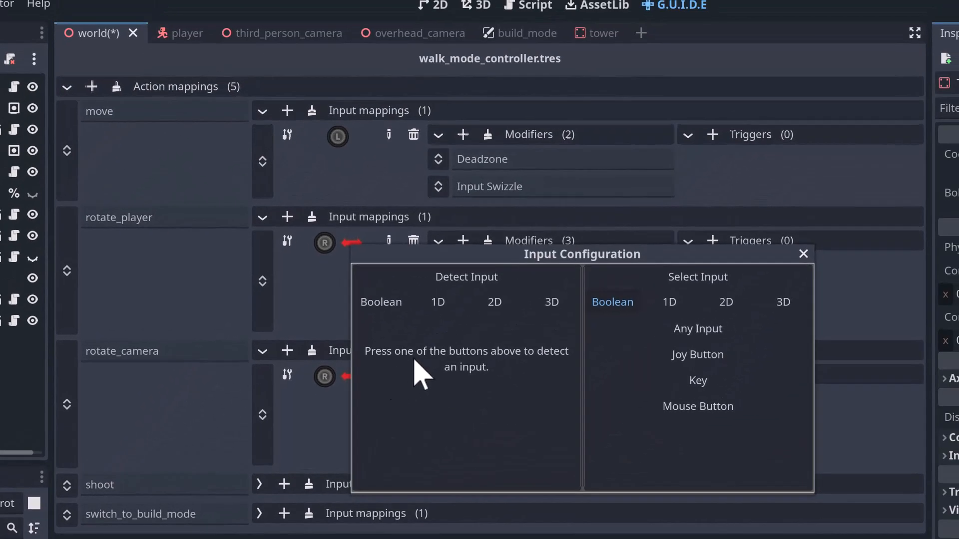
pyautogui.click(448, 303)
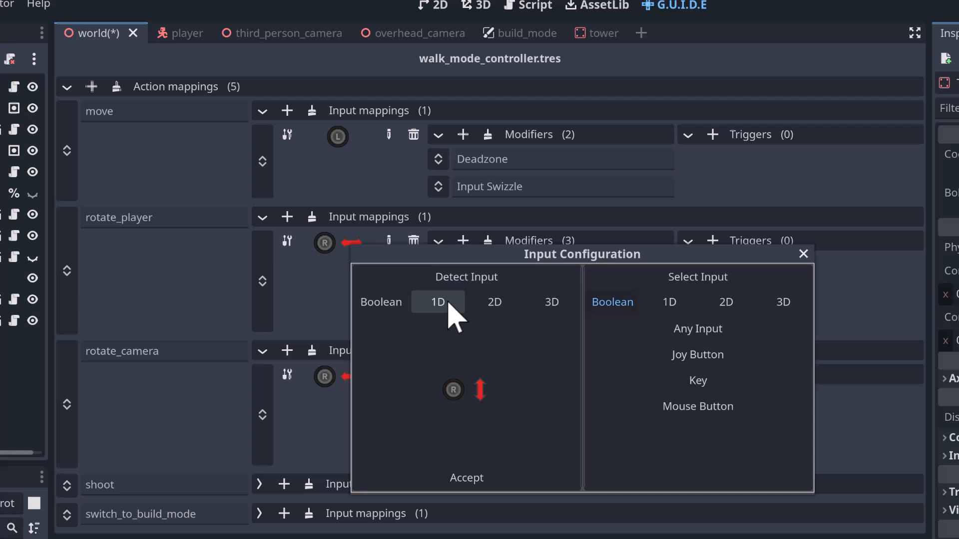
pyautogui.click(465, 480)
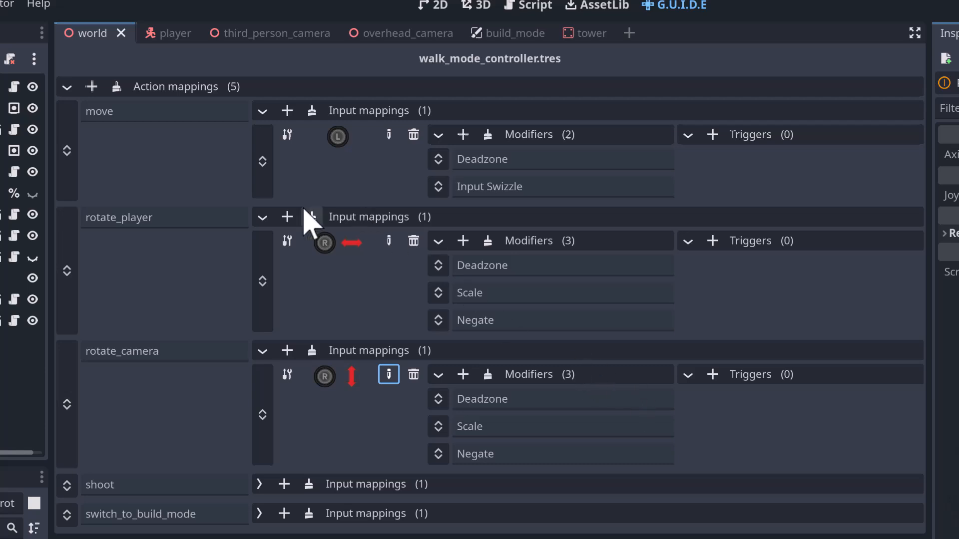
# - Collapse the move, rotate_player and rotate_camera mappings, and rebind the shoot action to the controller's RT trigger through 1D detection
pyautogui.click(262, 111)
pyautogui.click(262, 141)
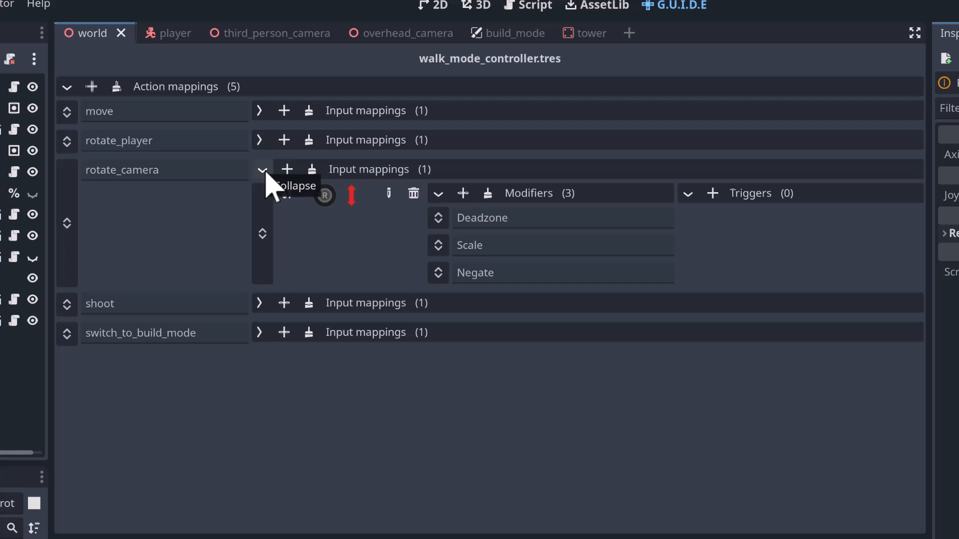
pyautogui.click(262, 170)
pyautogui.click(260, 199)
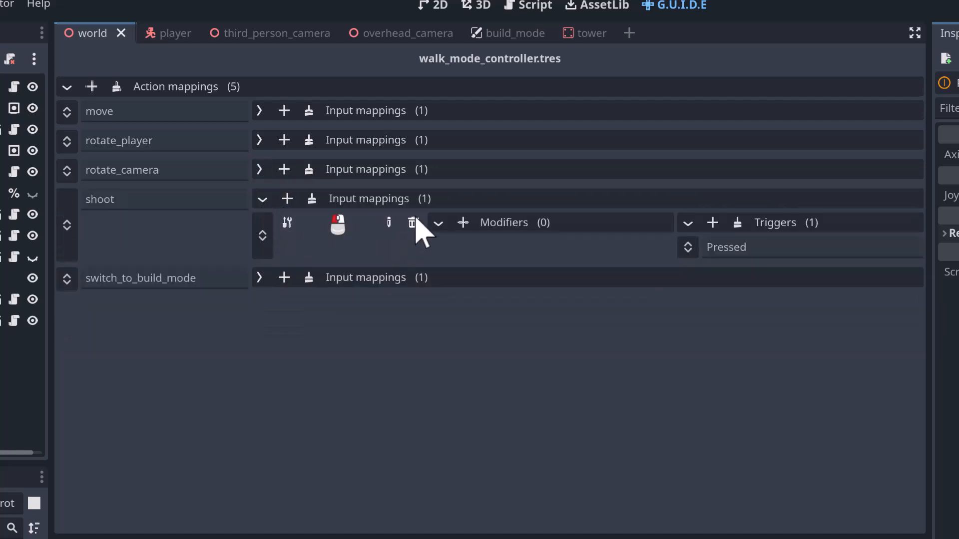
pyautogui.click(389, 222)
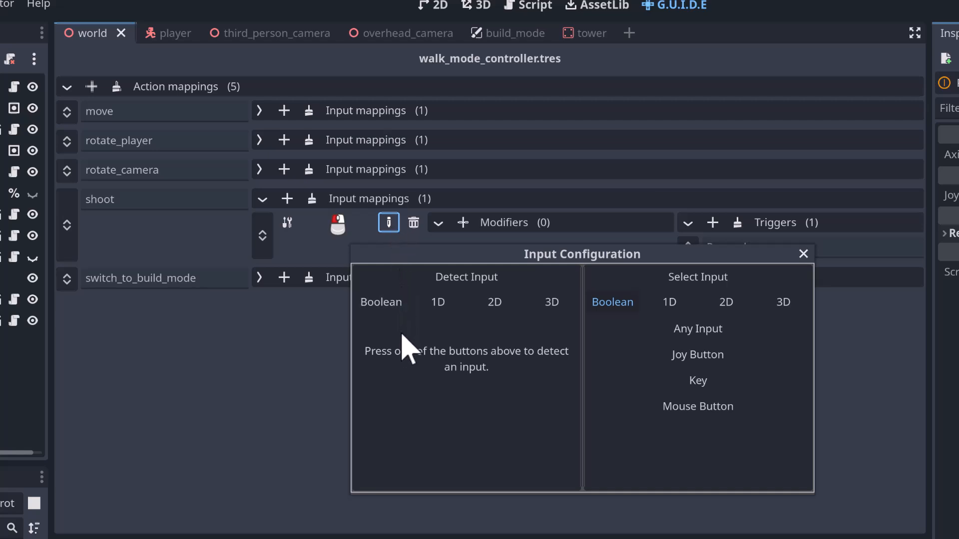
pyautogui.click(442, 310)
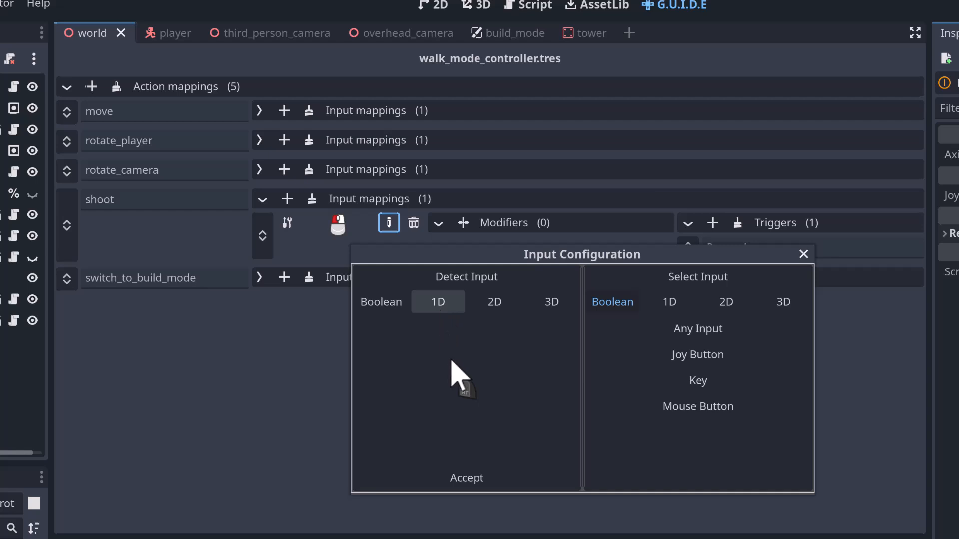
pyautogui.click(467, 479)
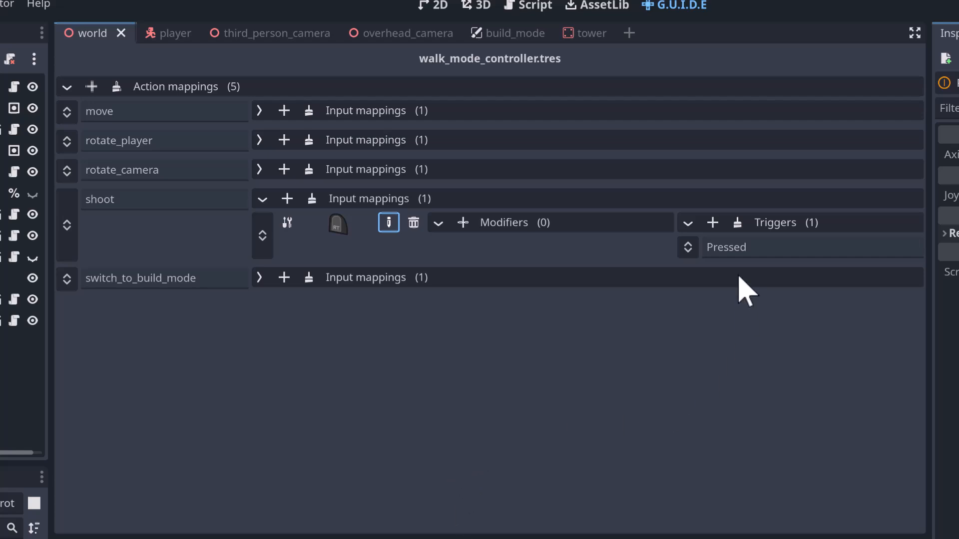
# - Set the Actuation Threshold of the shoot mapping's Pressed trigger to 0.2 and collapse the shoot mappings
pyautogui.click(733, 253)
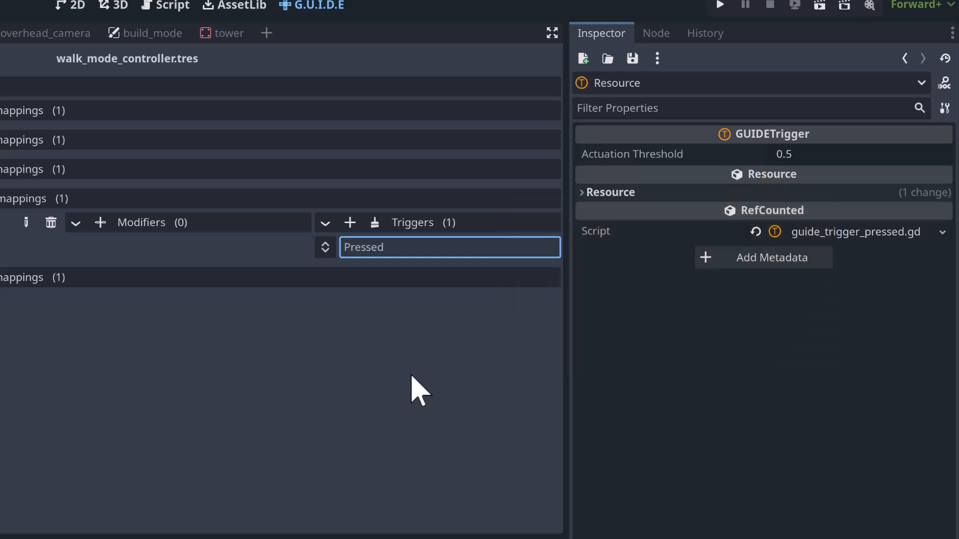
pyautogui.click(868, 161)
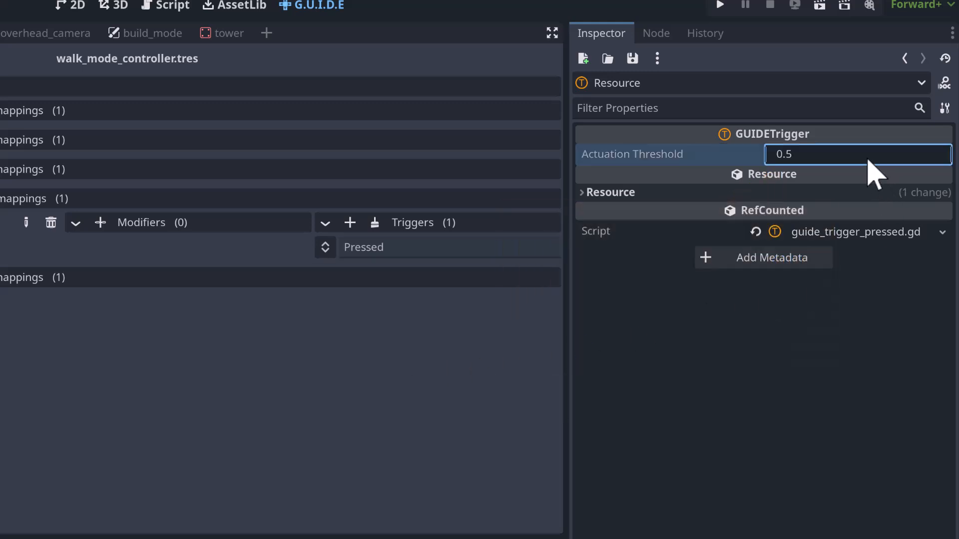
pyautogui.write('0.2')
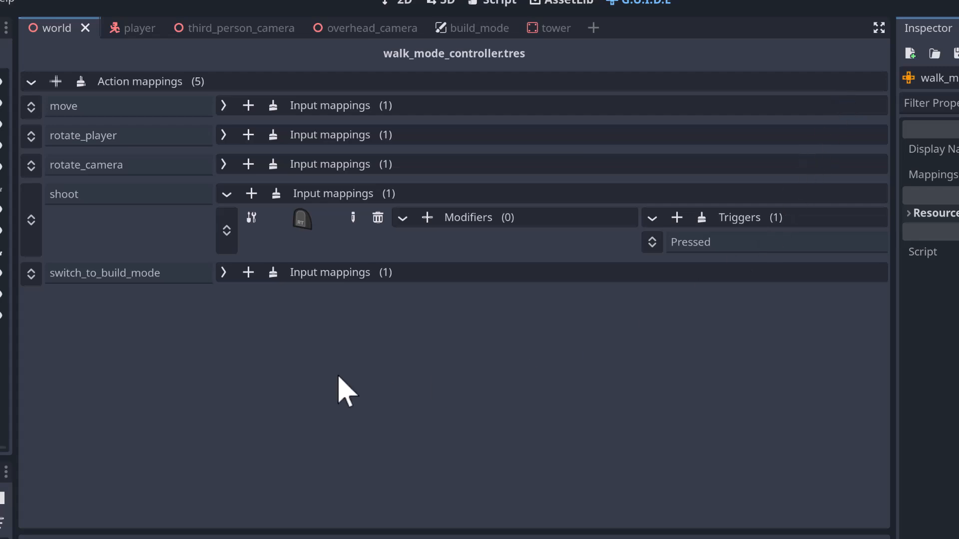
pyautogui.click(227, 194)
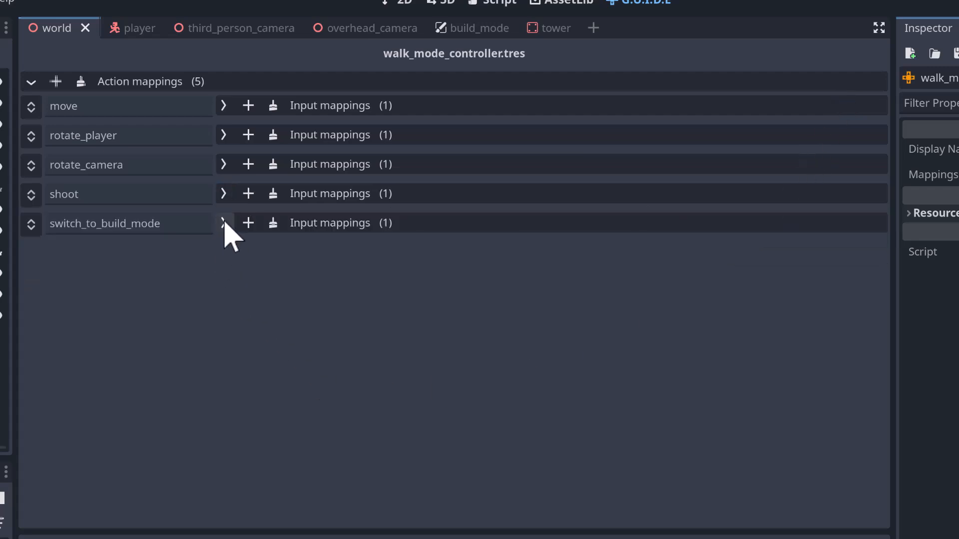
# - Rebind the switch_to_build_mode action to the controller's LB button through Boolean detection
pyautogui.click(223, 223)
pyautogui.click(353, 247)
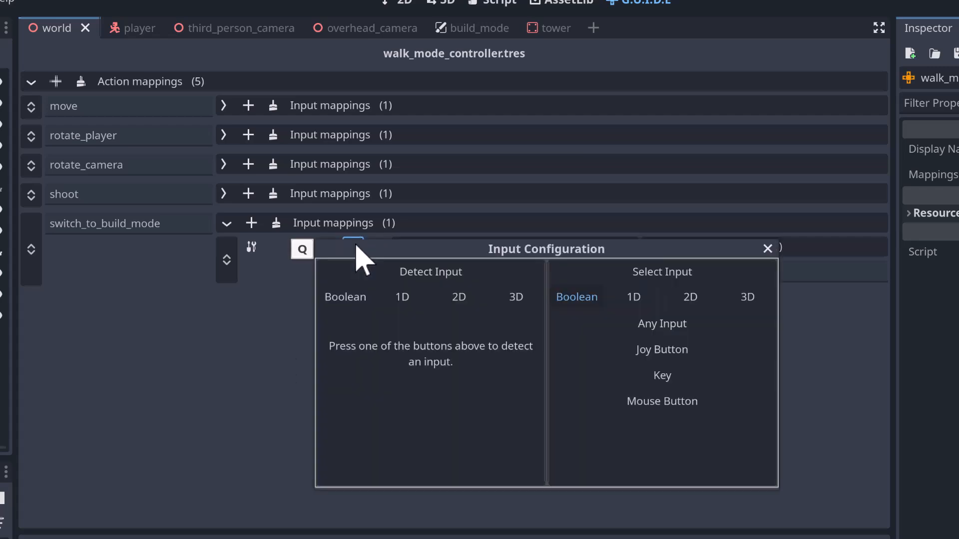
pyautogui.click(345, 300)
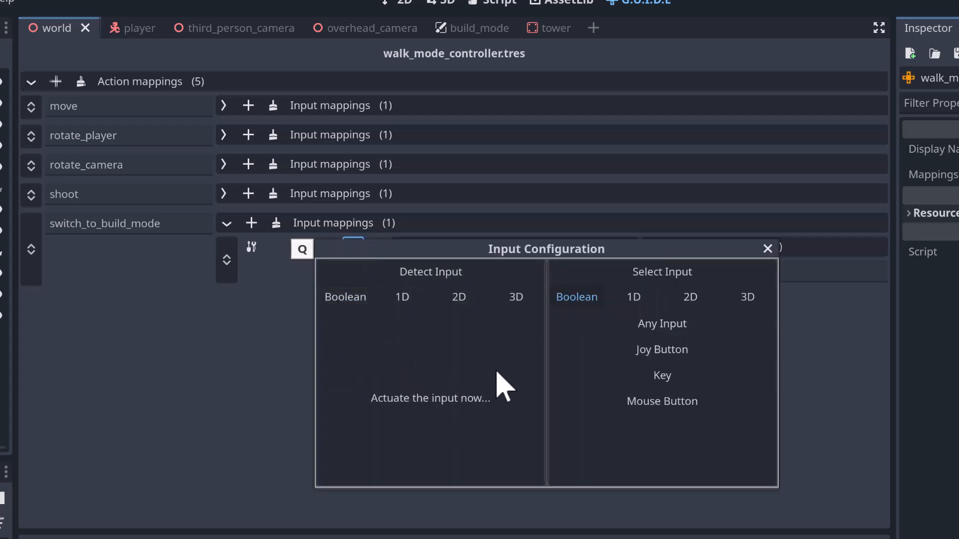
pyautogui.click(433, 474)
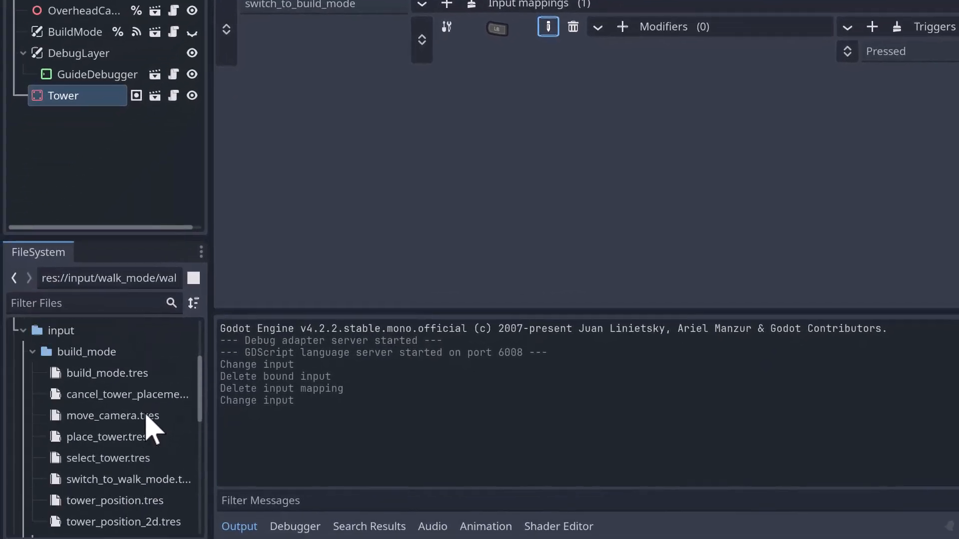
# - Duplicate build_mode.tres in the input/build_mode folder as build_mode_controller.tres
pyautogui.click(118, 375)
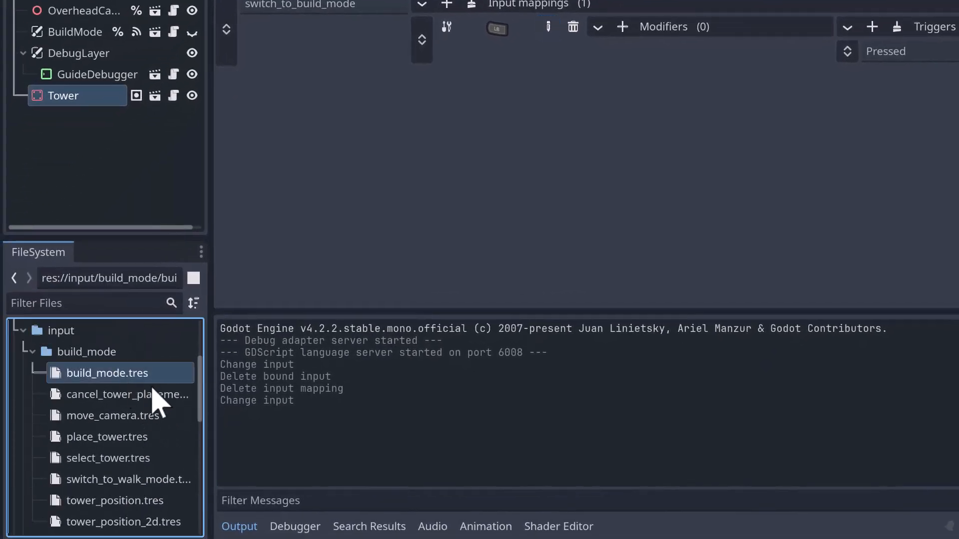
pyautogui.hotkey('ctrl', 'd')
pyautogui.press('End')
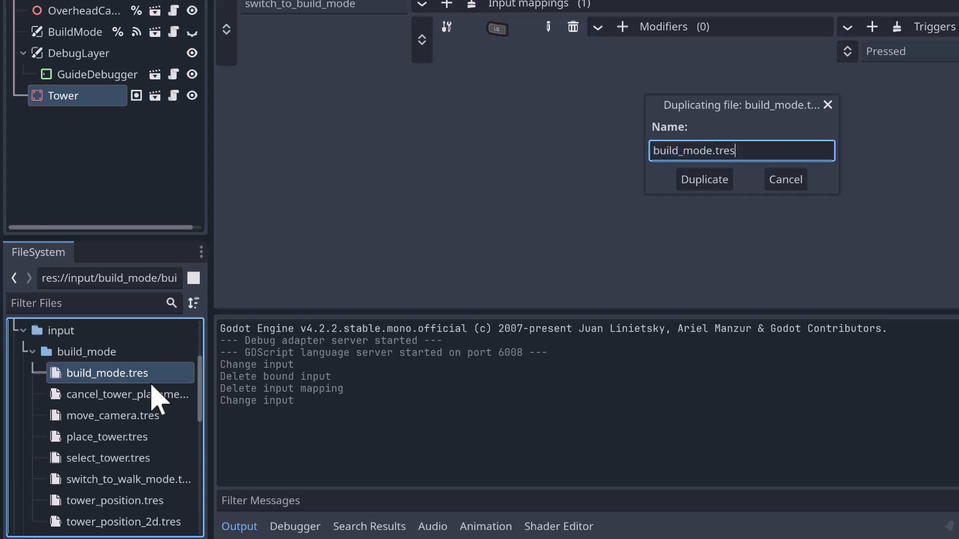
pyautogui.write('_coint')
pyautogui.press('BackSpace')
pyautogui.press('BackSpace')
pyautogui.press('BackSpace')
pyautogui.write('ntroller')
pyautogui.press('Return')
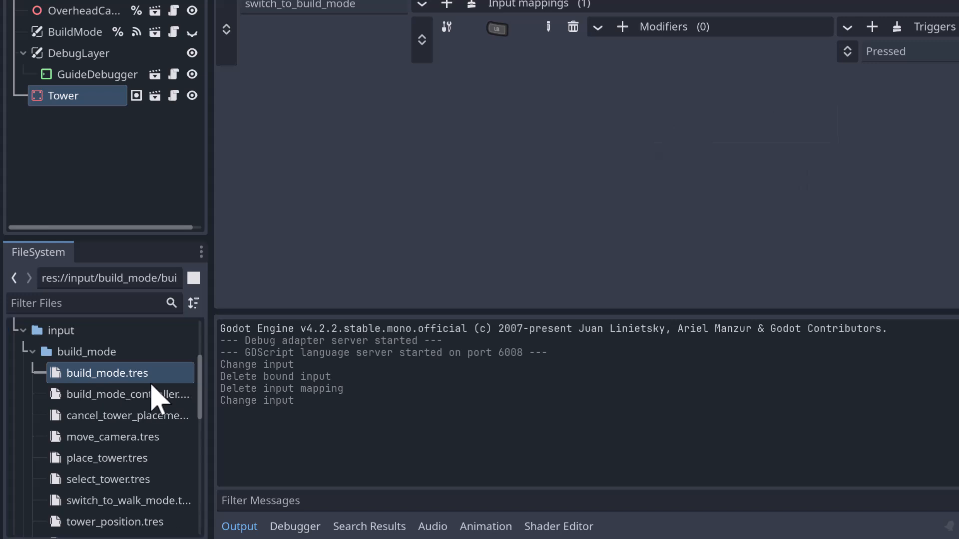
# - Rename the original build_mode.tres as build_mode_mouse_and_keyboard.tres
pyautogui.click(117, 379)
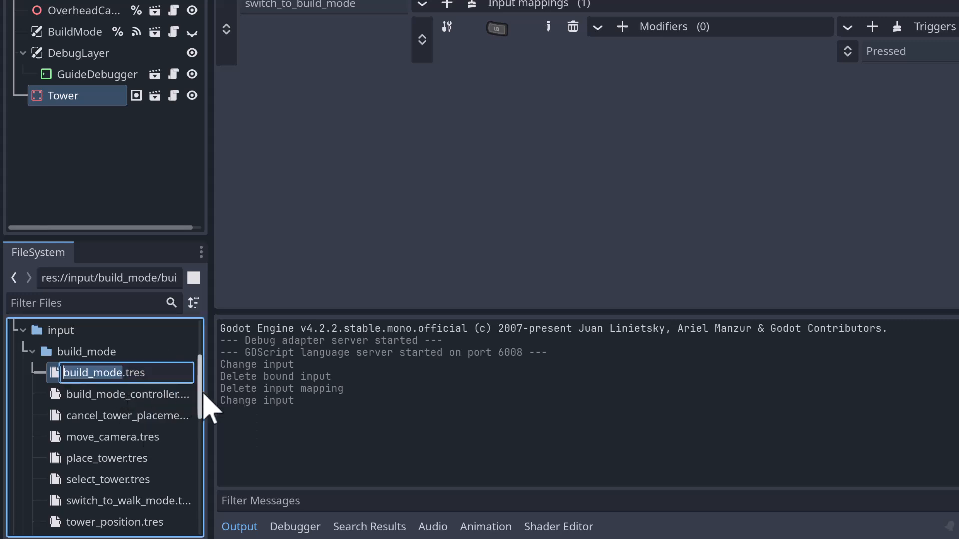
pyautogui.press('F2')
pyautogui.write('_mouse_and_keyboard')
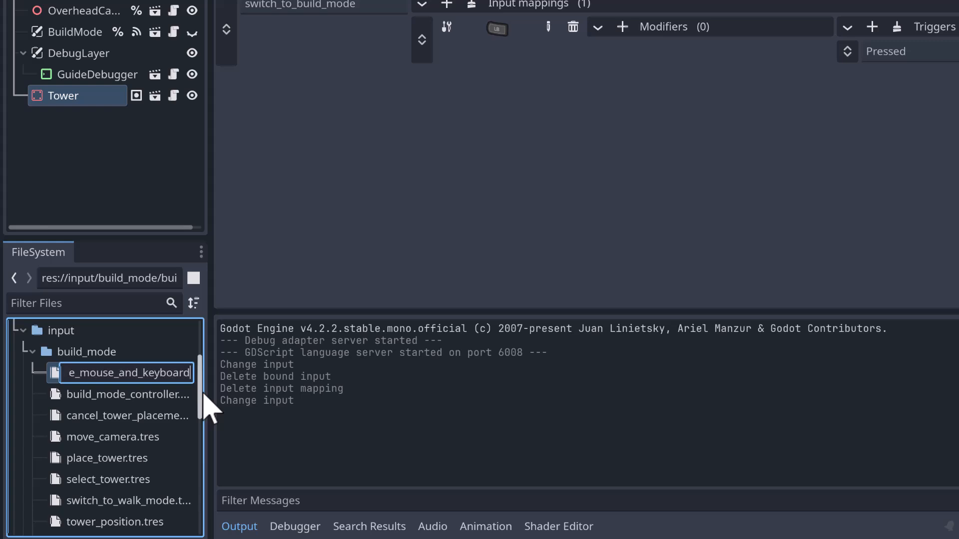
pyautogui.press('Return')
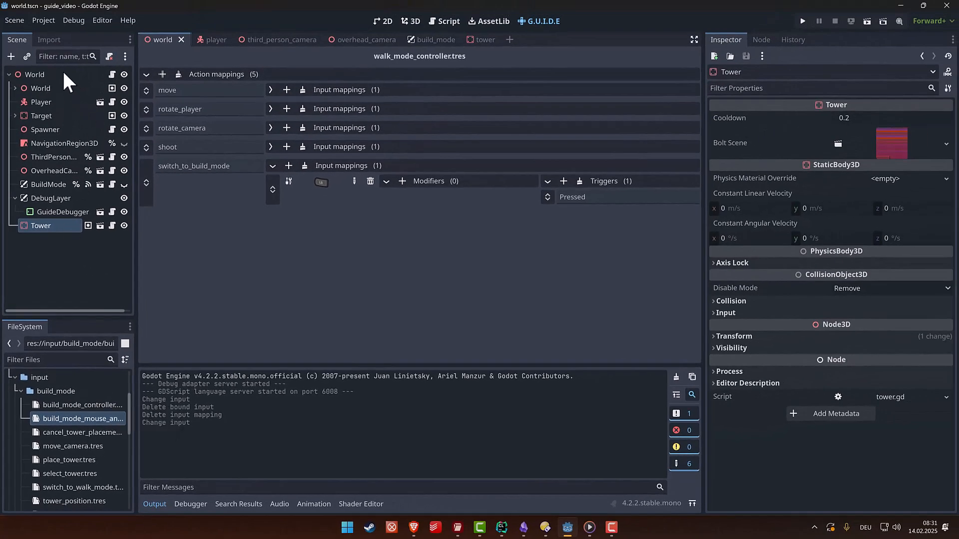
# - Assign build_mode_controller.tres to the World node's Build Mode property and save the scene
pyautogui.click(63, 73)
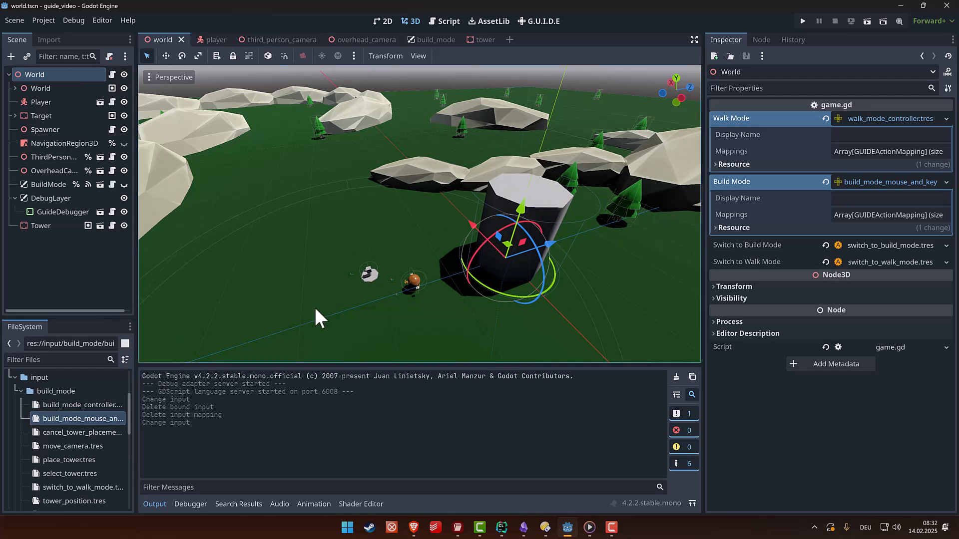
pyautogui.moveTo(67, 405); pyautogui.dragTo(903, 176)
pyautogui.moveTo(893, 183); pyautogui.dragTo(889, 183)
pyautogui.hotkey('ctrl', 's')
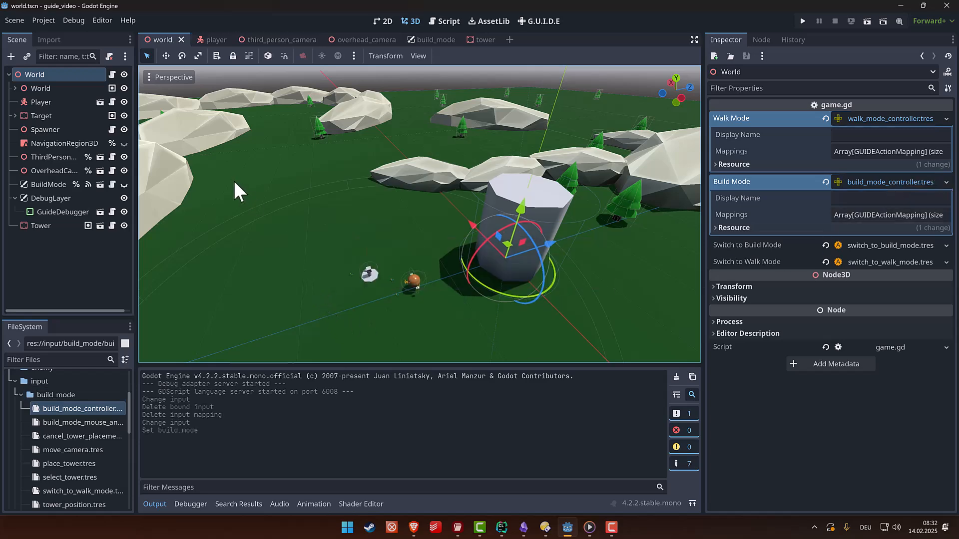
# - Open build_mode_controller.tres for editing and rebind switch_to_walk_mode to the controller's LB button through Boolean detection
pyautogui.doubleClick(84, 407)
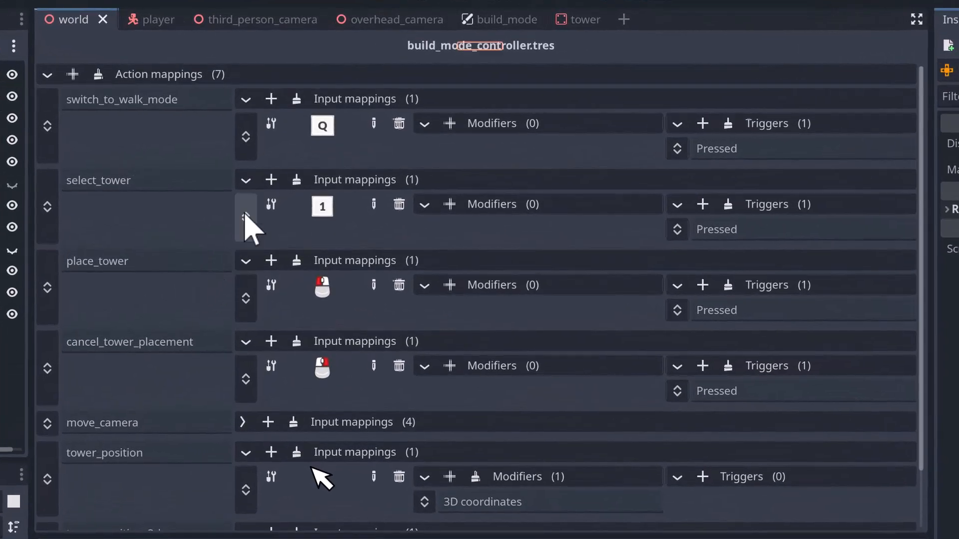
pyautogui.click(374, 124)
pyautogui.click(370, 294)
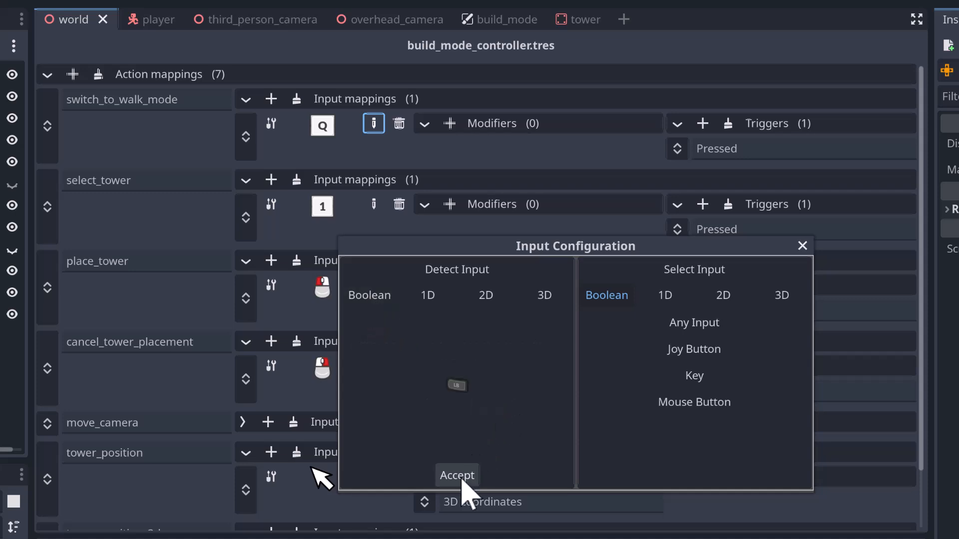
pyautogui.click(457, 474)
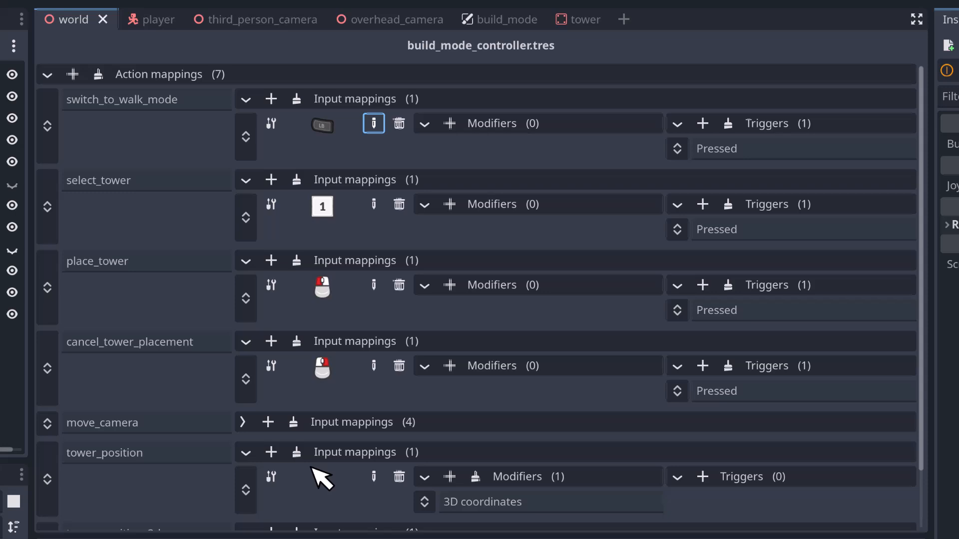
# - Rebind select_tower to the controller's D-pad up and place_tower to the A button through Boolean detection
pyautogui.click(374, 206)
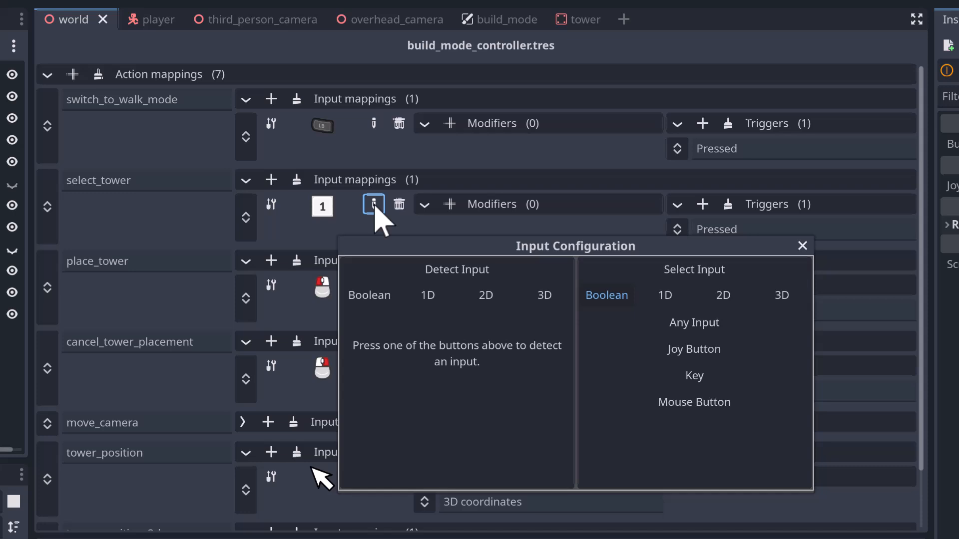
pyautogui.click(377, 300)
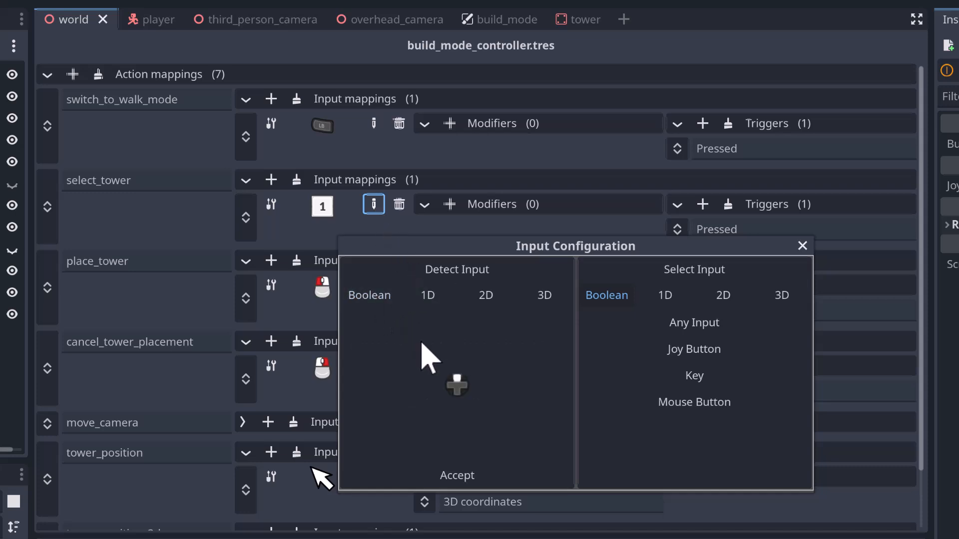
pyautogui.click(462, 479)
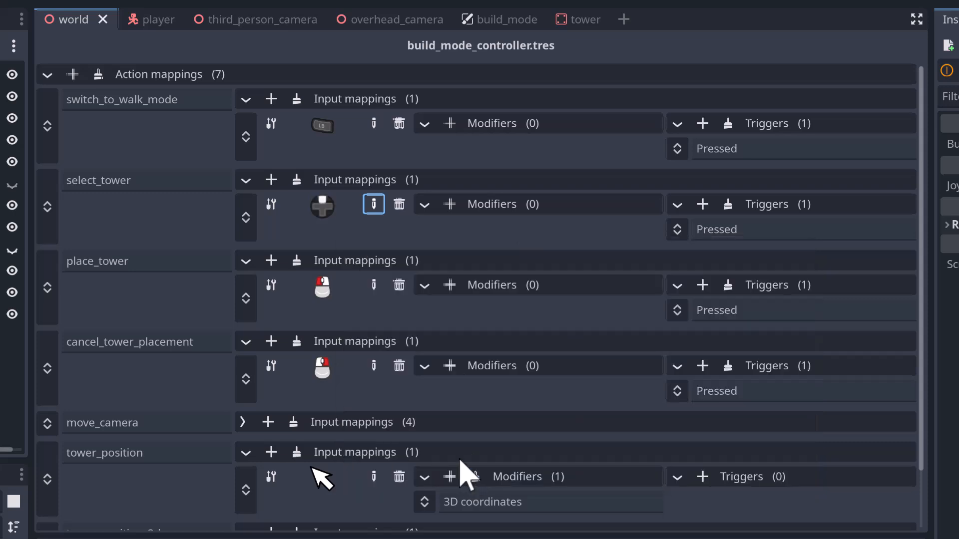
pyautogui.click(373, 288)
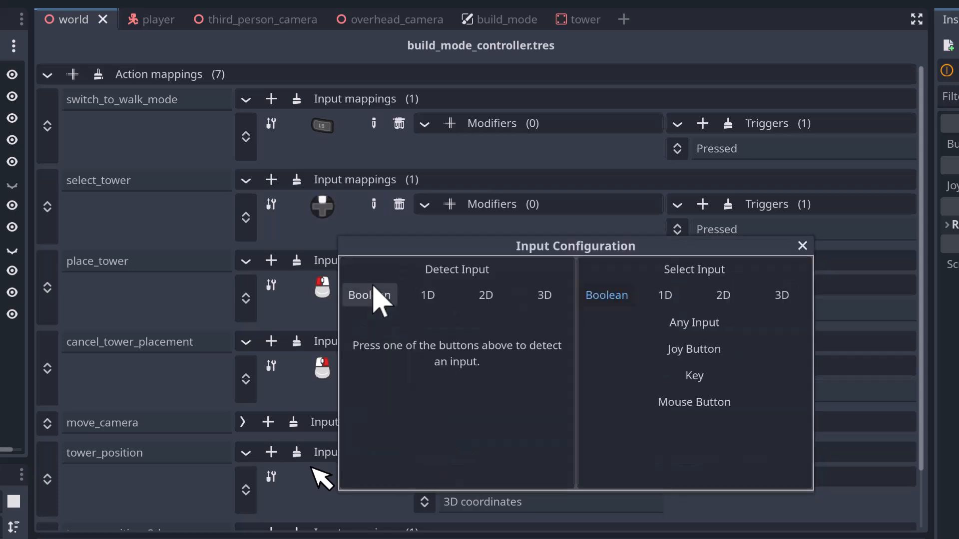
pyautogui.click(380, 300)
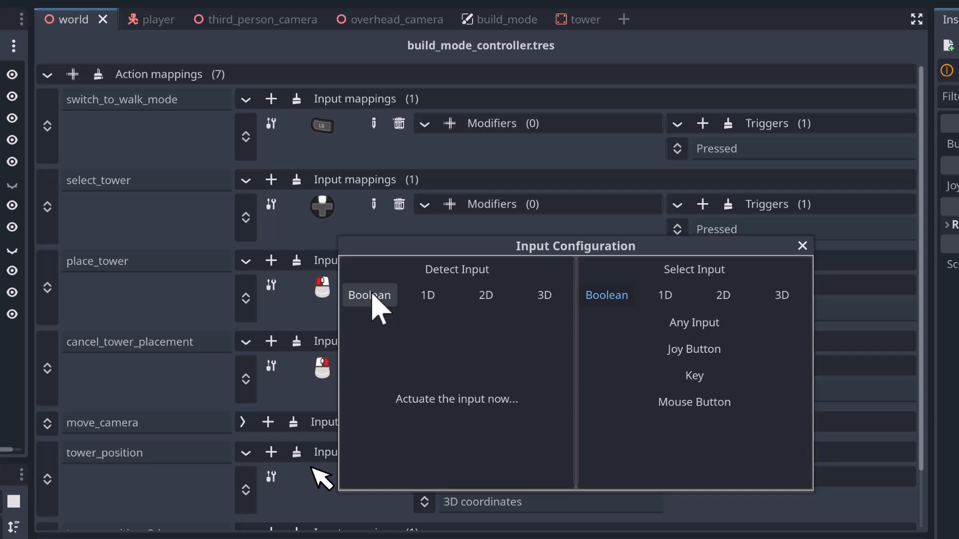
pyautogui.click(479, 474)
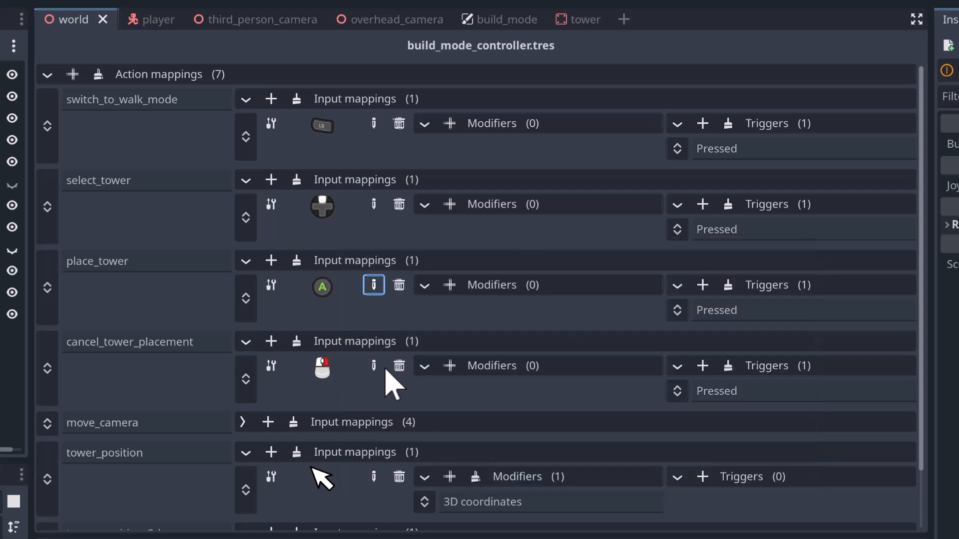
# - Rebind cancel_tower_placement to the controller's B button through Boolean detection and collapse the first four action mappings
pyautogui.click(373, 367)
pyautogui.click(349, 294)
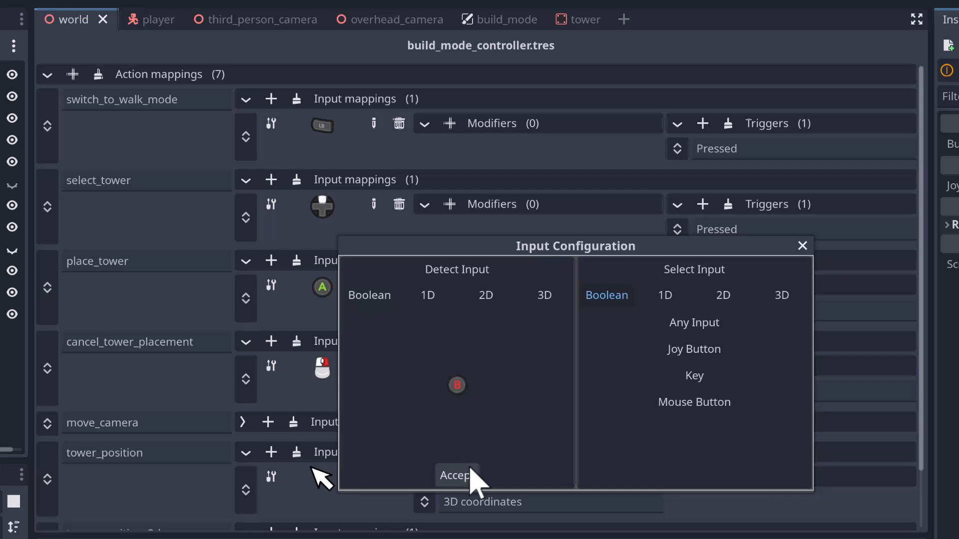
pyautogui.click(457, 475)
pyautogui.click(246, 100)
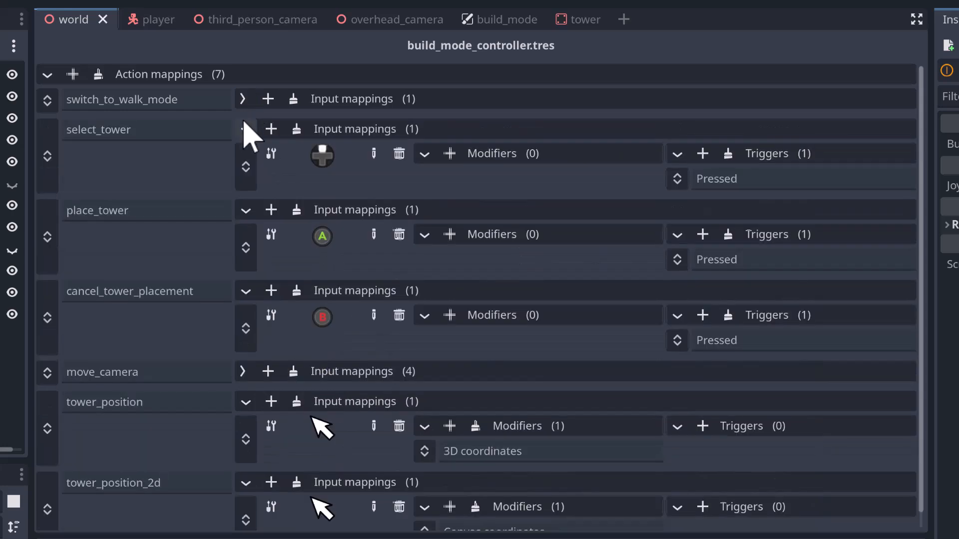
pyautogui.click(245, 129)
pyautogui.click(244, 159)
pyautogui.click(245, 189)
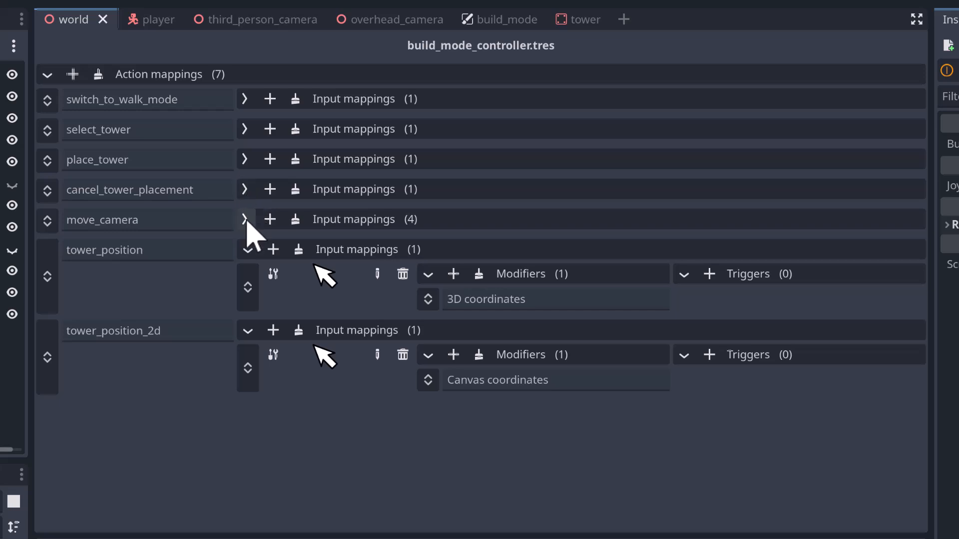
# - Replace all of move_camera's keyboard input mappings with a single one bound to the controller's left stick through 2D detection
pyautogui.click(247, 222)
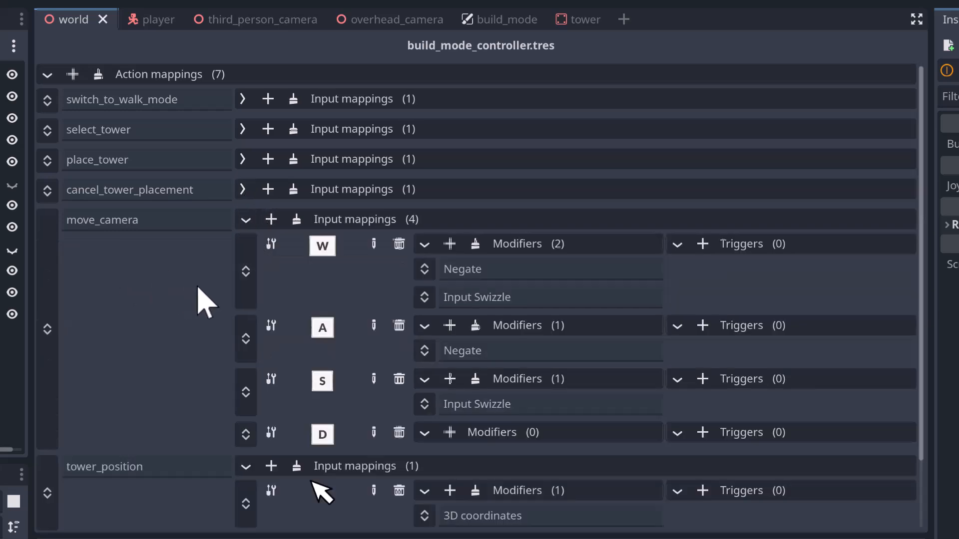
pyautogui.click(296, 220)
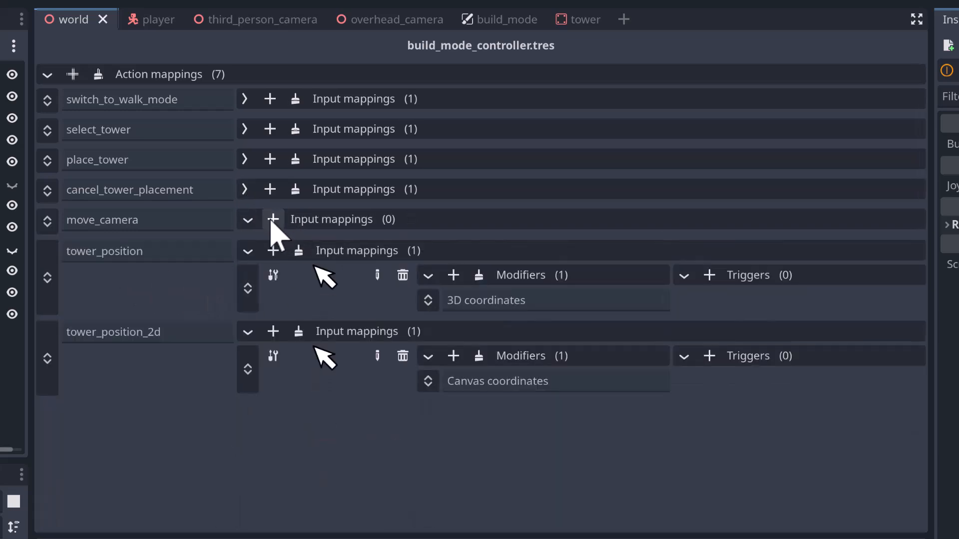
pyautogui.click(272, 220)
pyautogui.click(378, 245)
pyautogui.click(487, 296)
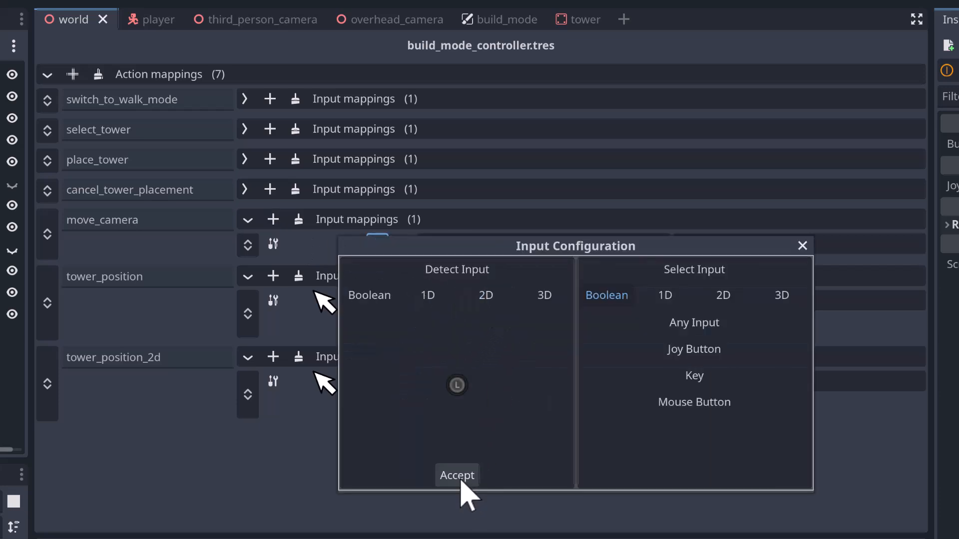
pyautogui.click(458, 477)
# - Add Deadzone and Input Swizzle modifiers to the move_camera input mapping and set the swizzle order to Xzy
pyautogui.click(453, 245)
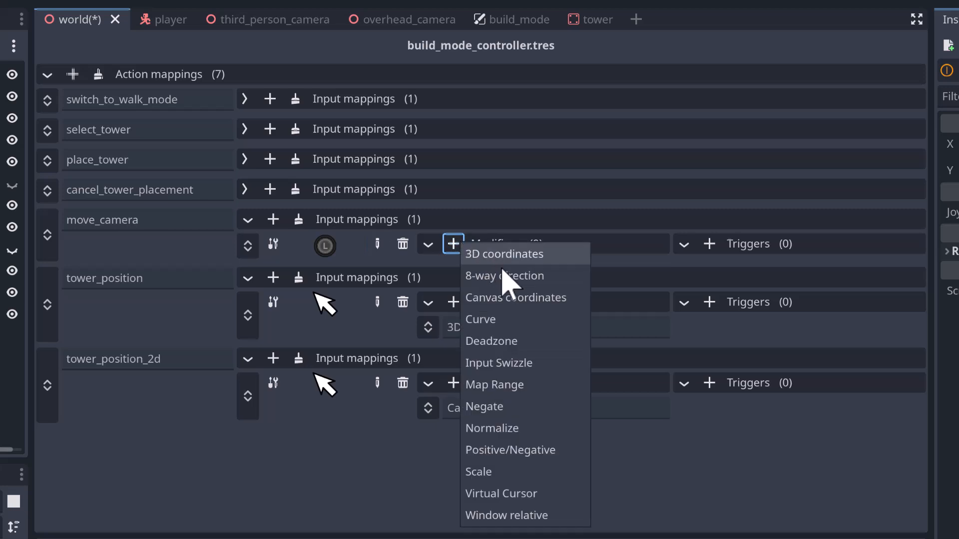
pyautogui.click(519, 342)
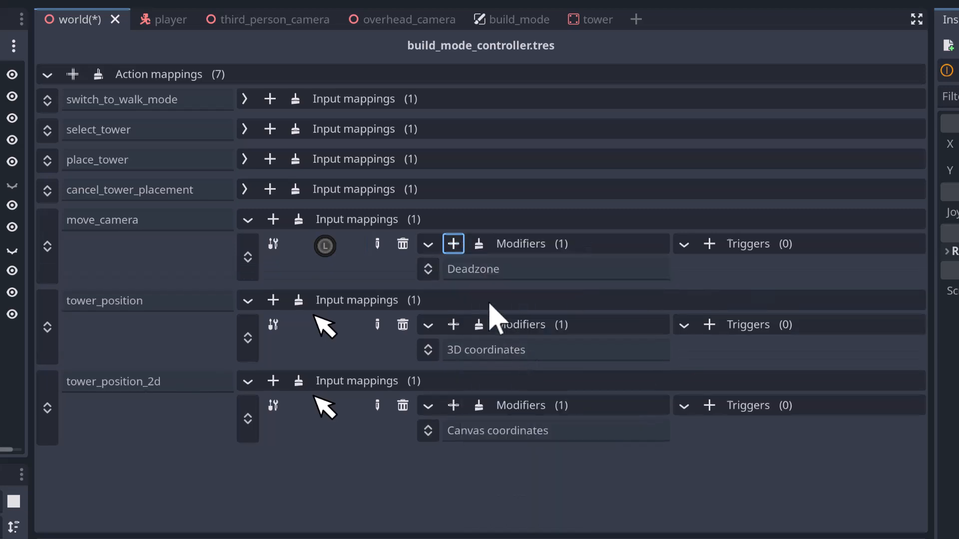
pyautogui.click(455, 246)
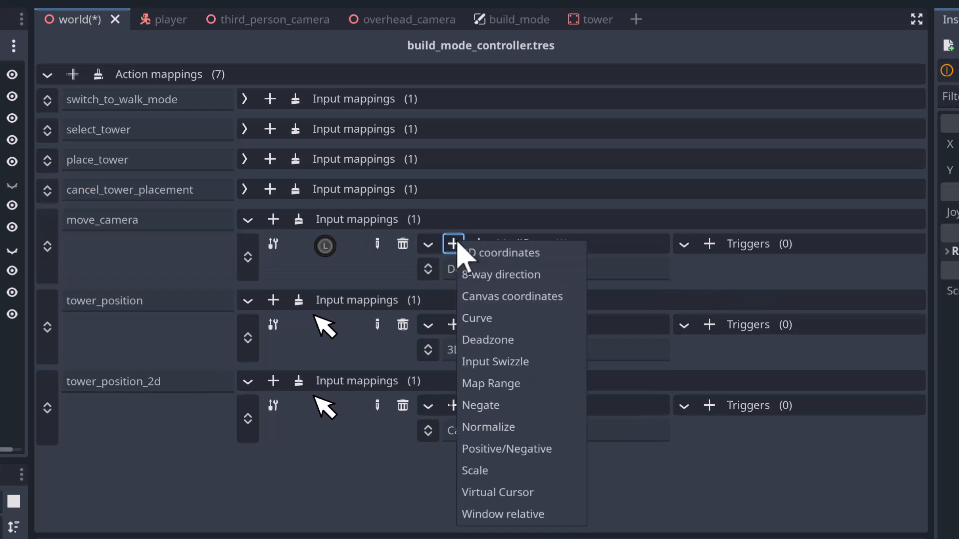
pyautogui.click(501, 363)
pyautogui.click(532, 295)
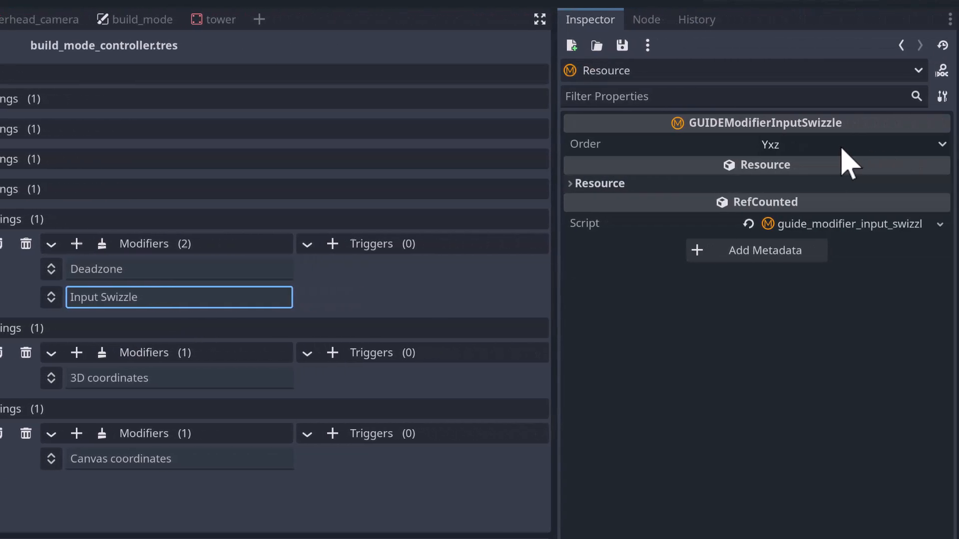
pyautogui.click(831, 149)
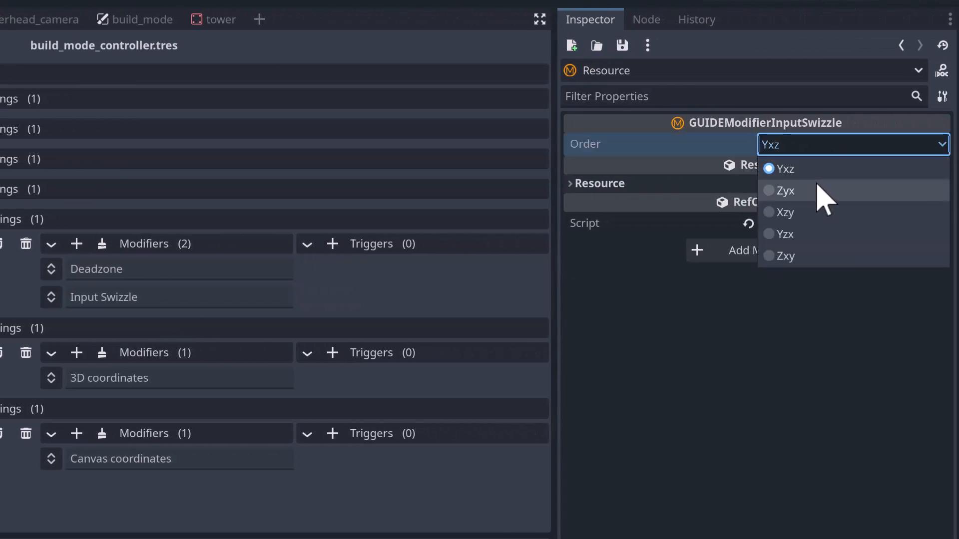
pyautogui.click(817, 224)
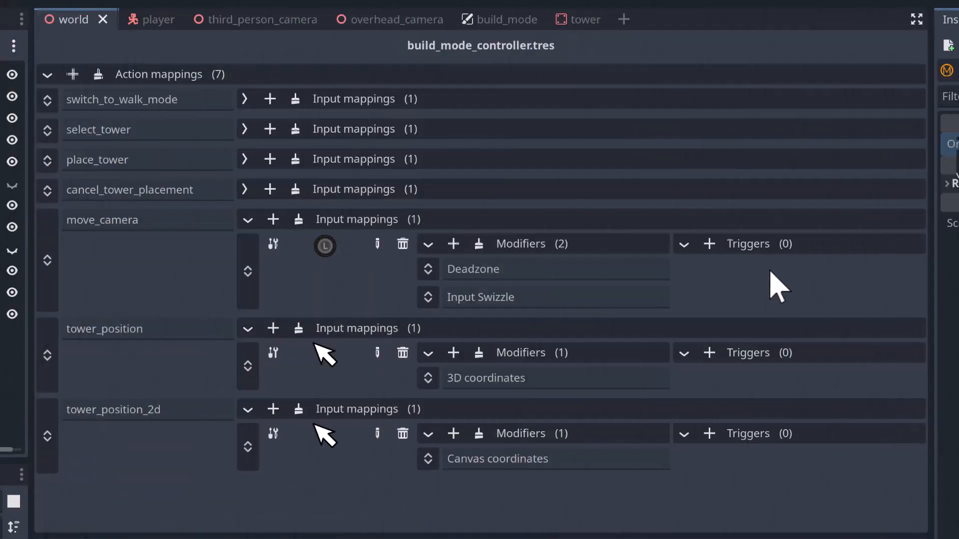
# - Rebind the tower_position action to the controller's right stick through 2D detection
pyautogui.click(378, 354)
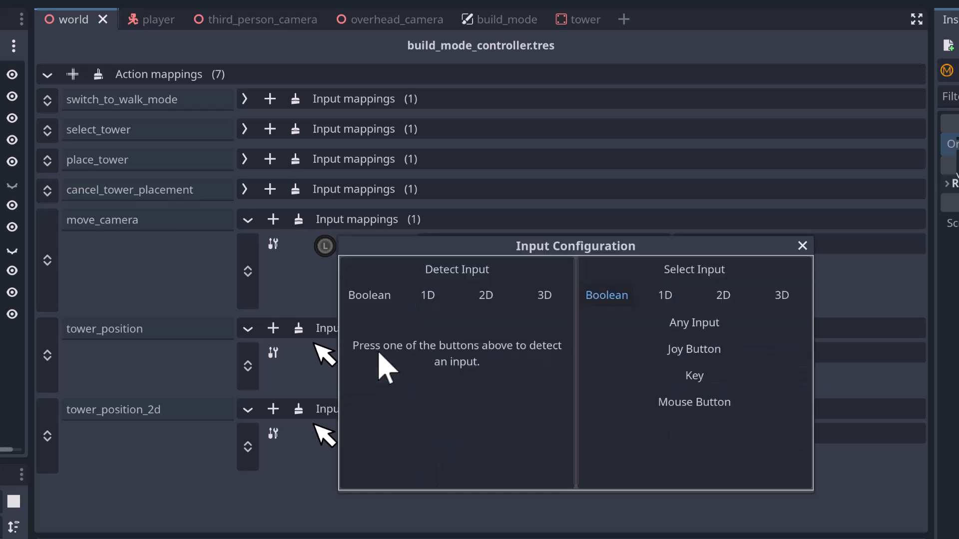
pyautogui.click(502, 295)
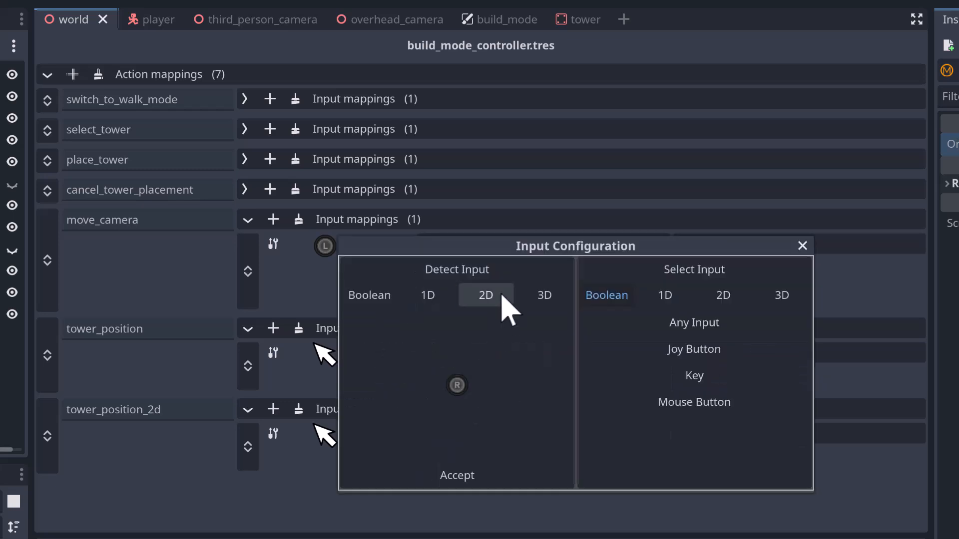
pyautogui.click(457, 475)
# - Rebind the tower_position_2d action to the controller's right stick through 2D detection
pyautogui.click(377, 432)
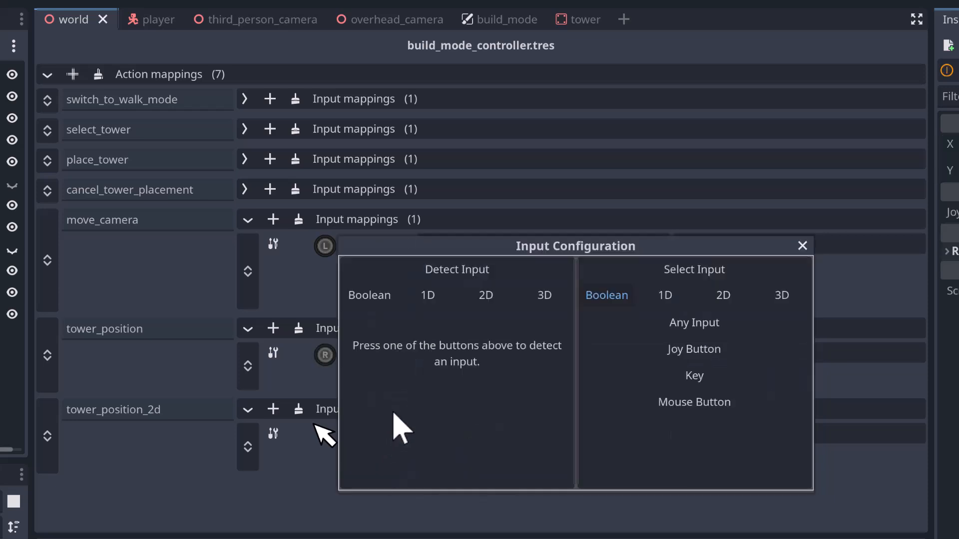
pyautogui.click(484, 296)
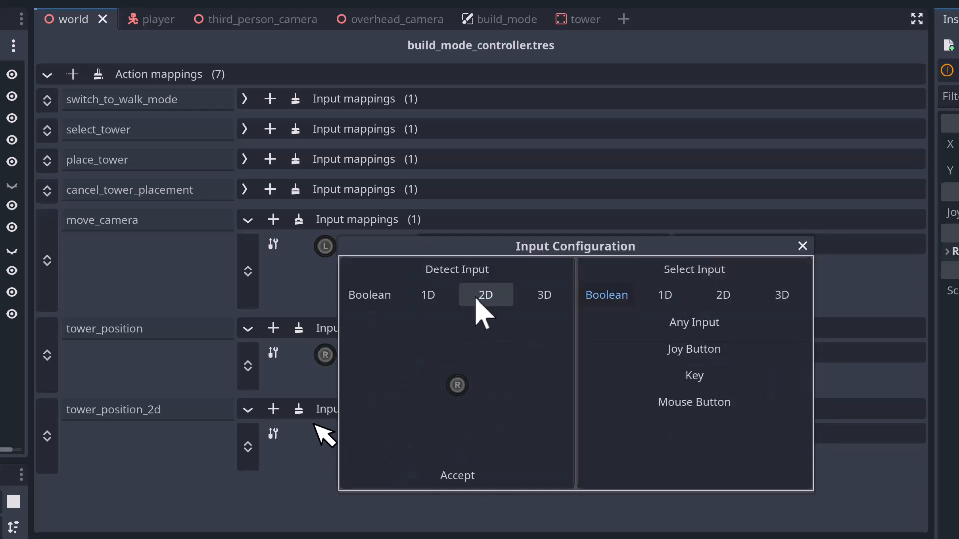
pyautogui.click(464, 476)
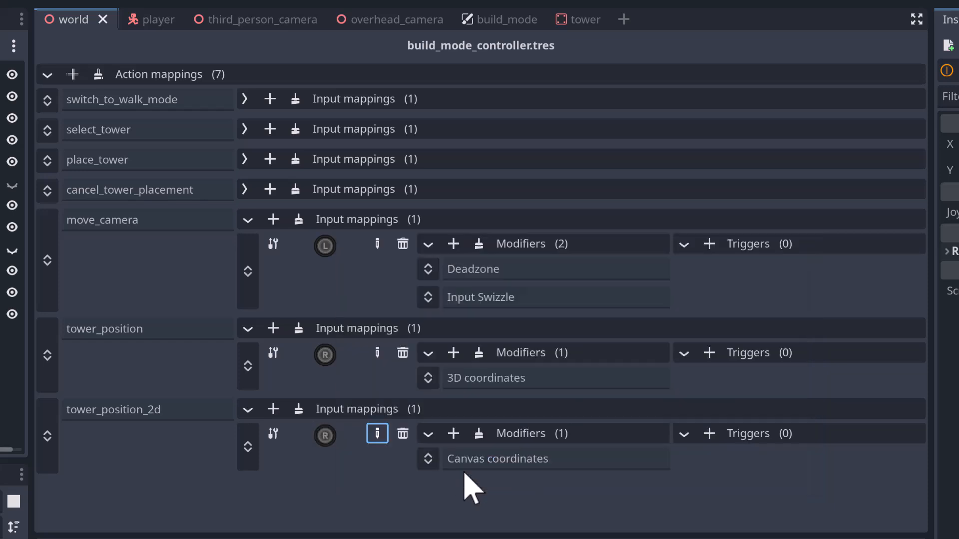
# - Add a Deadzone modifier above the coordinates modifier of both tower_position and tower_position_2d, and collapse the move_camera mapping
pyautogui.click(455, 353)
pyautogui.click(506, 447)
pyautogui.moveTo(427, 378); pyautogui.dragTo(453, 407)
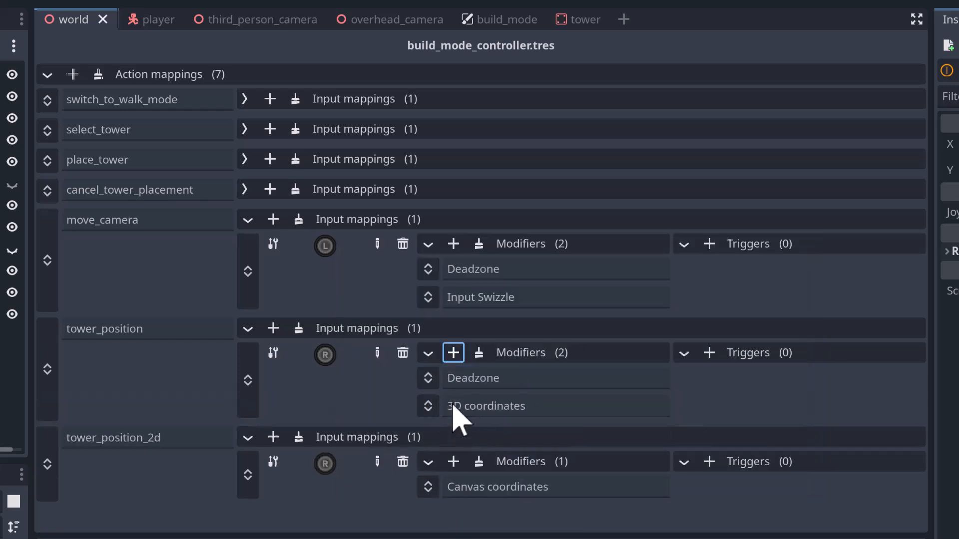
pyautogui.click(453, 325)
pyautogui.click(482, 394)
pyautogui.moveTo(428, 350); pyautogui.dragTo(433, 320)
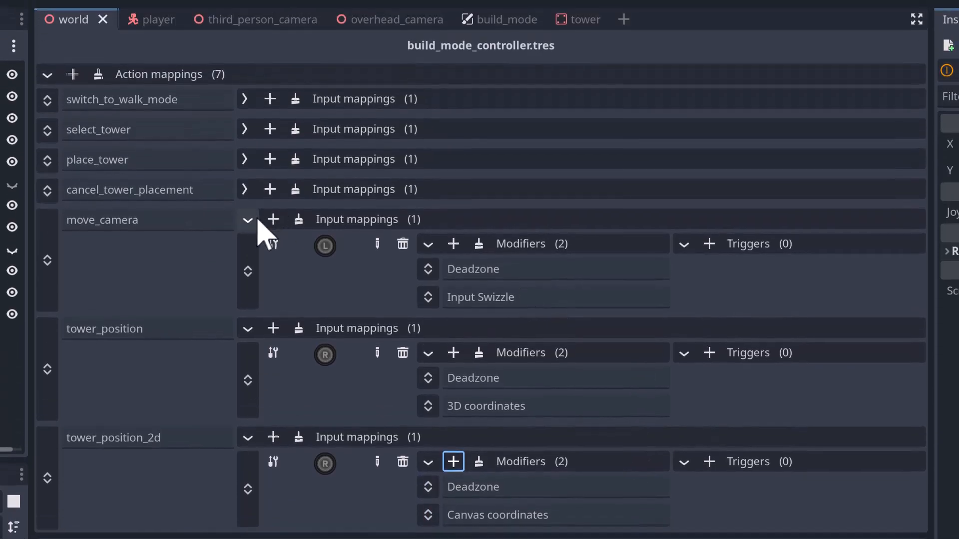
pyautogui.click(249, 55)
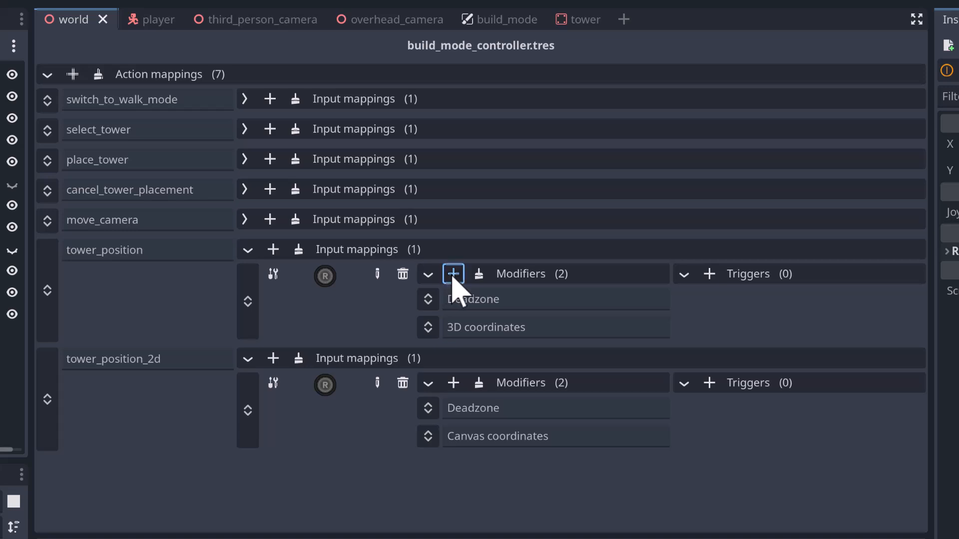
# - Add a Virtual Cursor modifier to tower_position and tower_position_2d, placing each between the Deadzone and coordinates modifiers
pyautogui.click(454, 274)
pyautogui.click(513, 528)
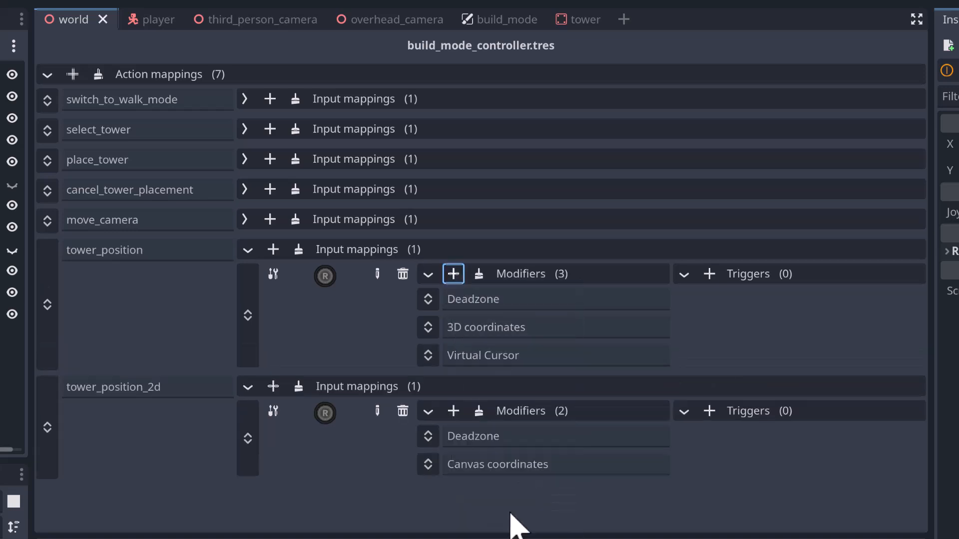
pyautogui.moveTo(428, 356); pyautogui.dragTo(434, 322)
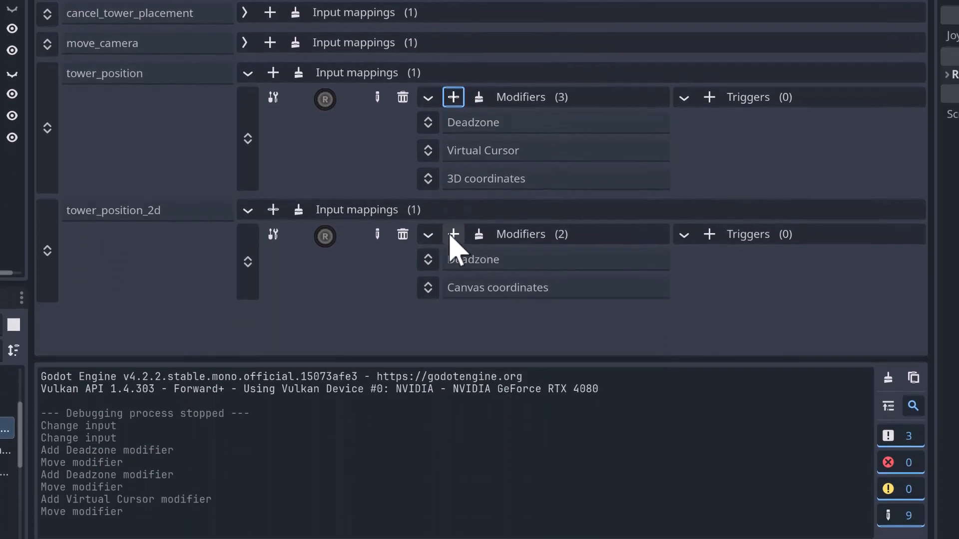
pyautogui.click(452, 323)
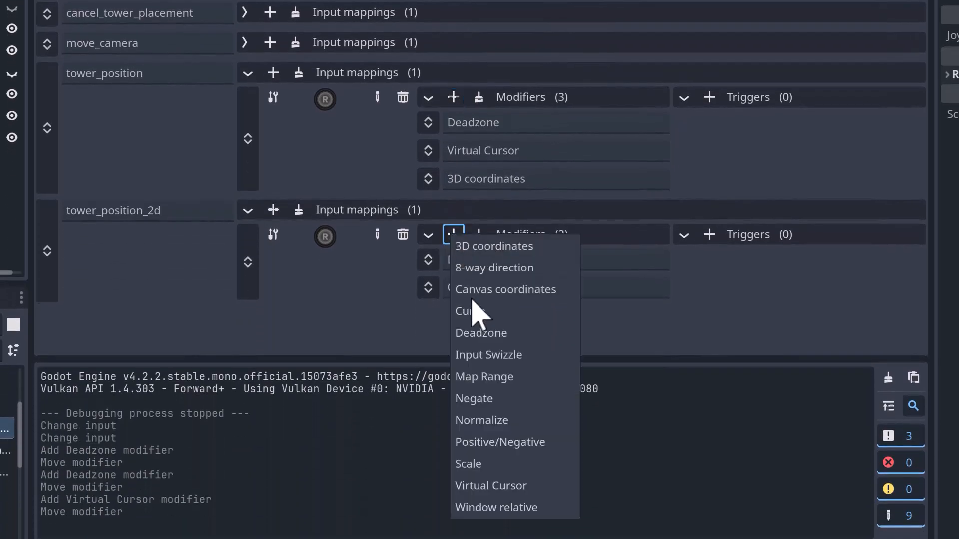
pyautogui.click(507, 484)
pyautogui.moveTo(428, 320); pyautogui.dragTo(428, 282)
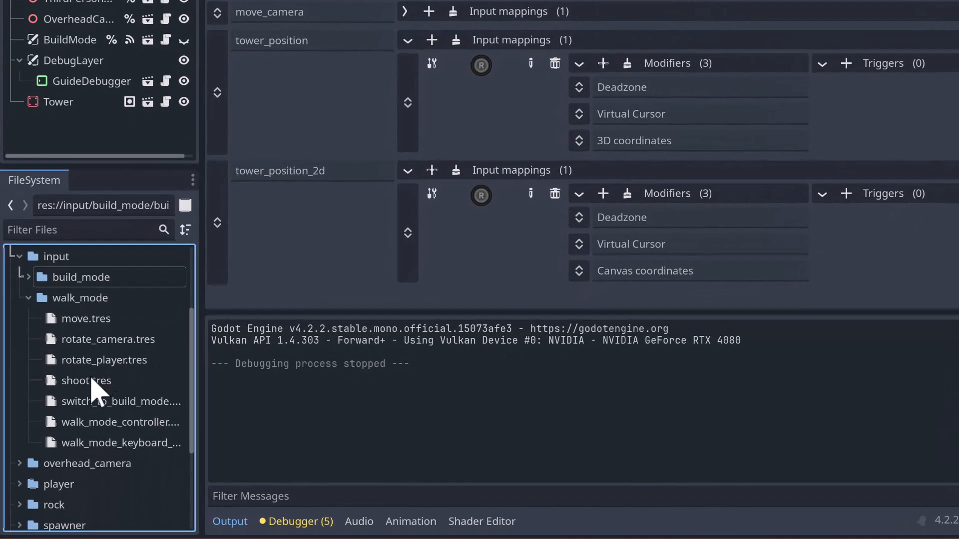
# - Duplicate the walk-mode action file shoot.tres as switch_to_controller.tres
pyautogui.click(100, 382)
pyautogui.hotkey('ctrl', 'd')
pyautogui.write('s')
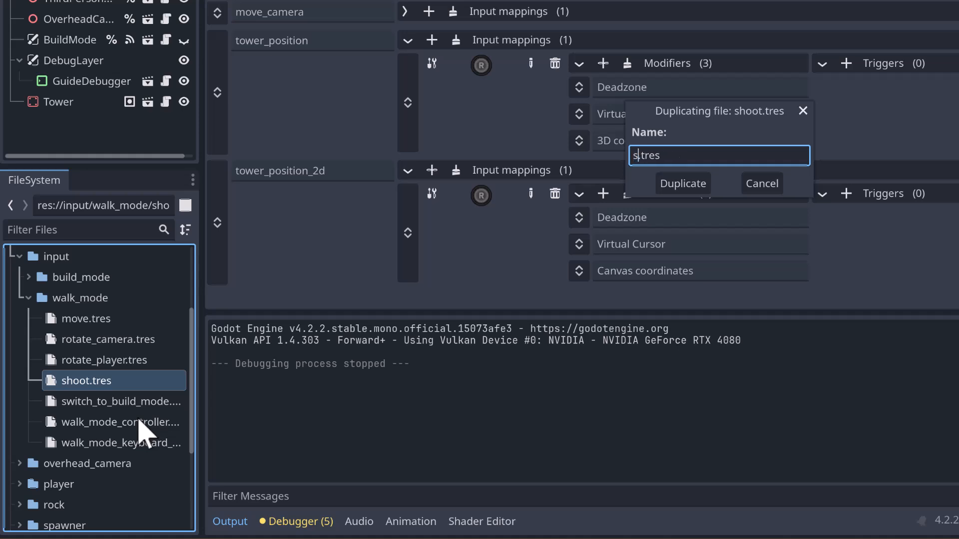
pyautogui.write('witch_to_controller')
pyautogui.press('Return')
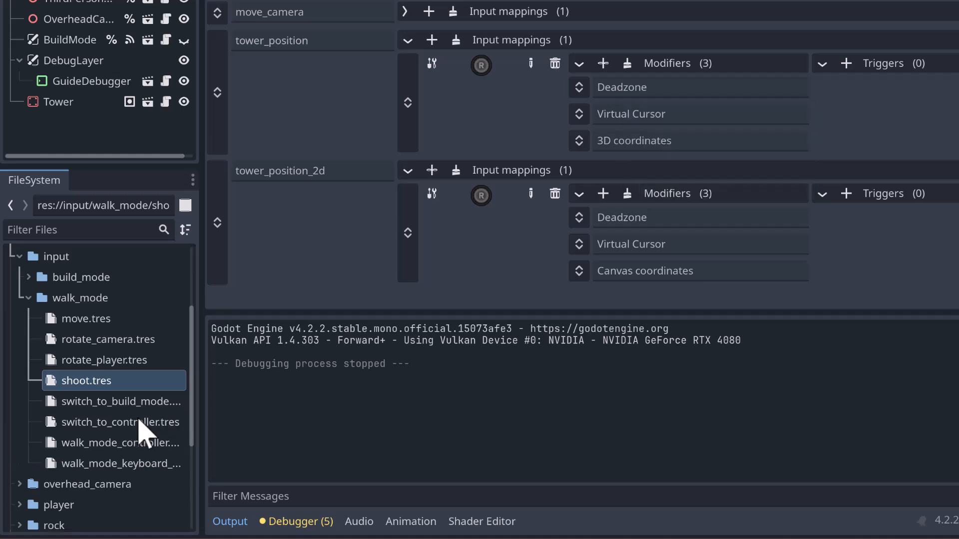
# - Duplicate switch_to_controller.tres as switch_to_keyboard_and_mouse.tres and move both switch action files from walk_mode into the input folder
pyautogui.click(122, 423)
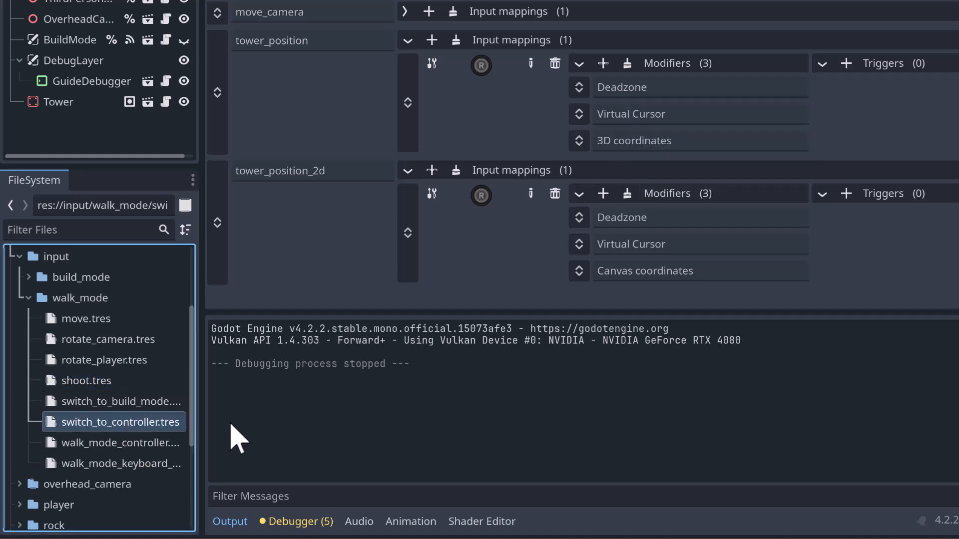
pyautogui.hotkey('ctrl', 'd')
pyautogui.press('Right')
pyautogui.hotkey('ctrl', 'BackSpace')
pyautogui.write('keyboard_and_')
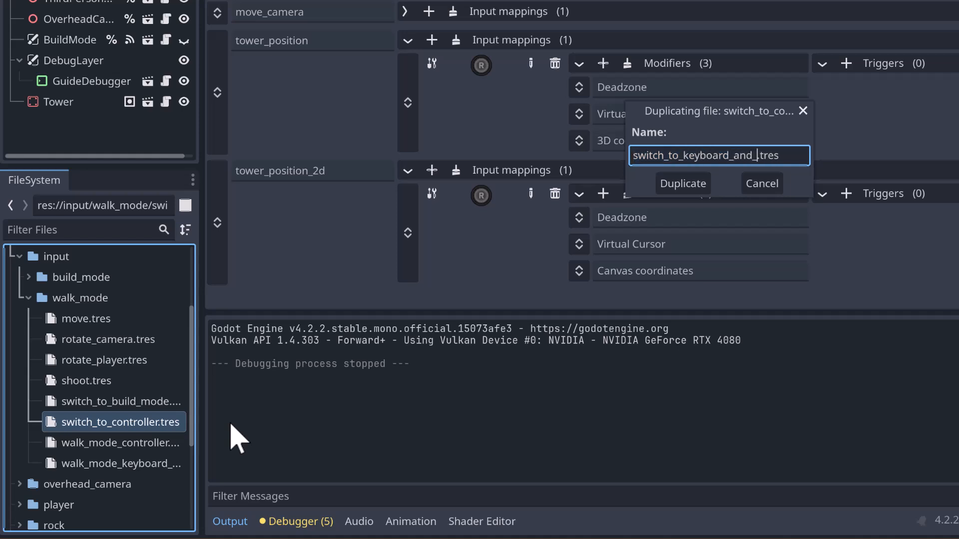
pyautogui.write('mouse')
pyautogui.press('Return')
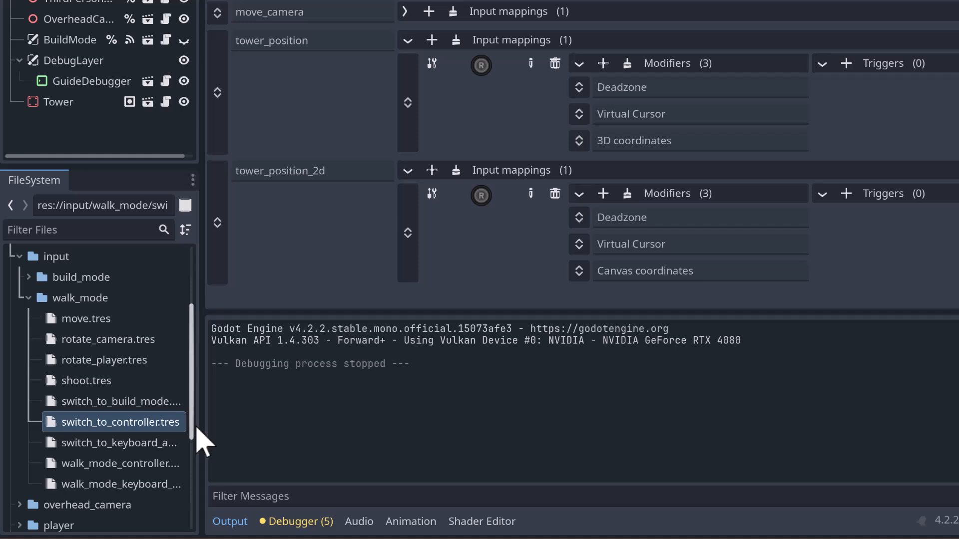
pyautogui.keyDown('shift'); pyautogui.click(109, 439); pyautogui.keyUp('shift')
pyautogui.moveTo(110, 440); pyautogui.dragTo(48, 369)
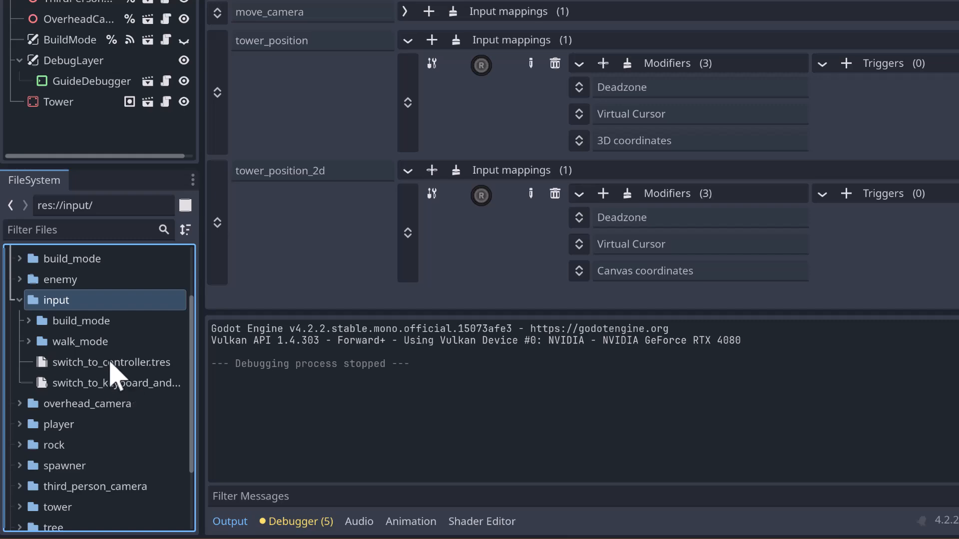
# - Create a GUIDE mapping context resource named global_controller.tres in the input folder
pyautogui.rightClick(65, 302)
pyautogui.moveTo(250, 267)
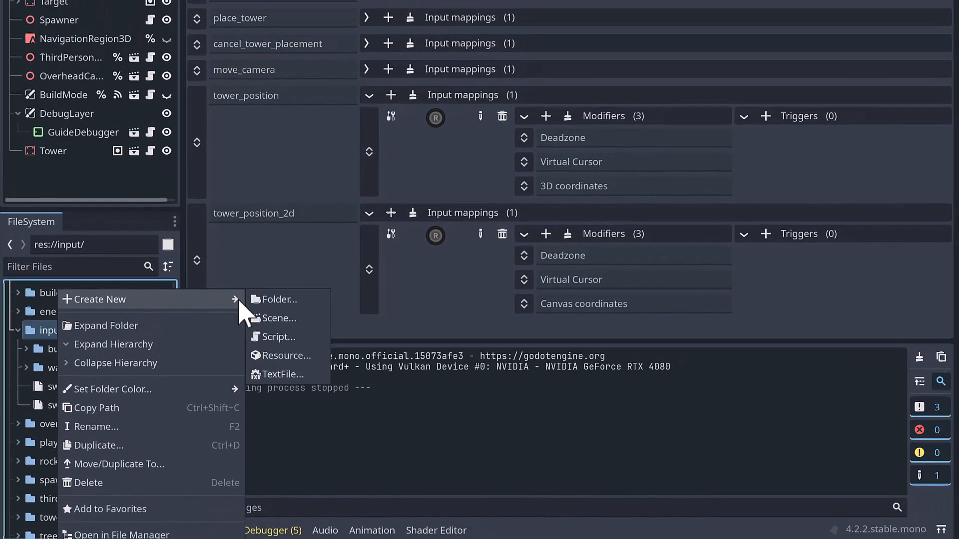
pyautogui.click(300, 362)
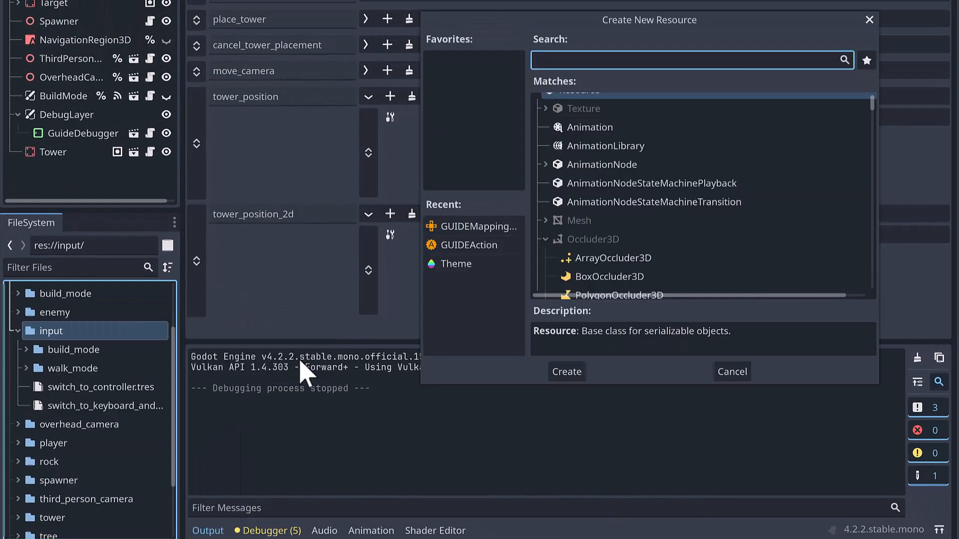
pyautogui.write('mapping')
pyautogui.press('Return')
pyautogui.write('glob')
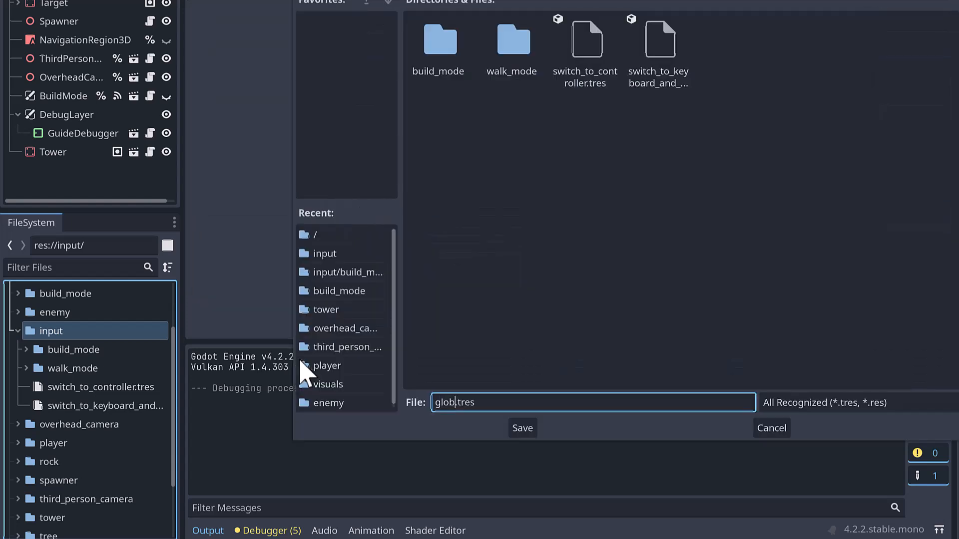
pyautogui.write('al_controller')
pyautogui.press('Return')
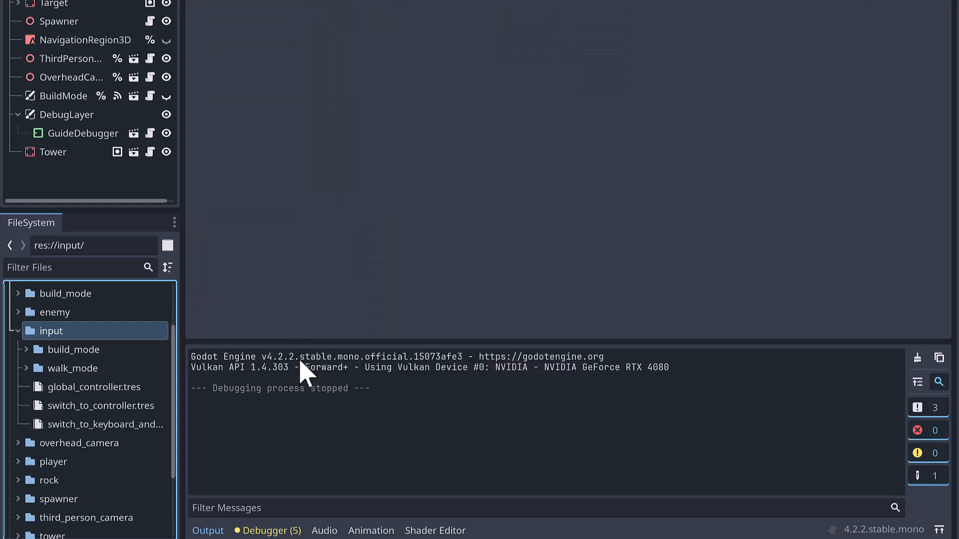
# - Duplicate global_controller.tres as global_keyboard_and_mouse.tres
pyautogui.click(85, 388)
pyautogui.hotkey('ctrl', 'd')
pyautogui.press('Right')
pyautogui.hotkey('ctrl', 'shift', 'Left')
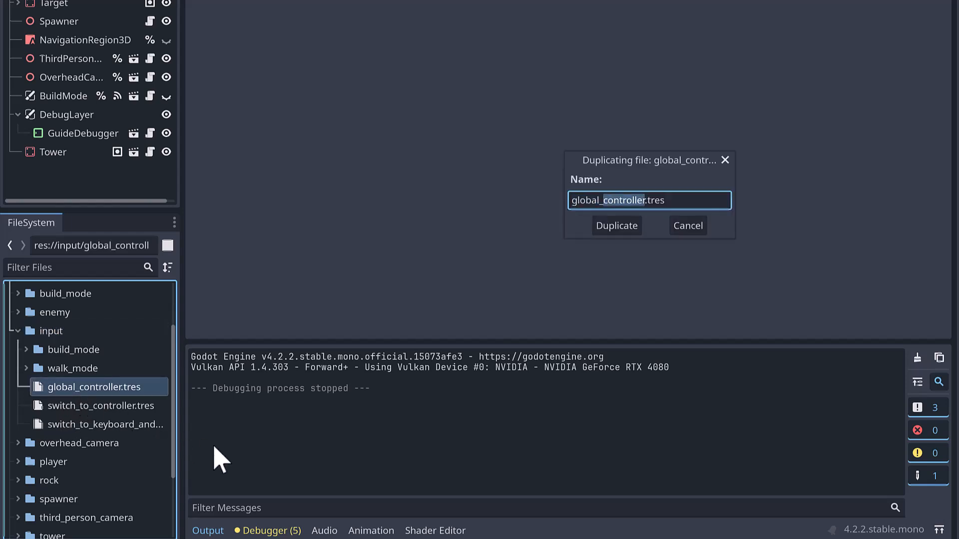
pyautogui.write('keyboard_and_mouse')
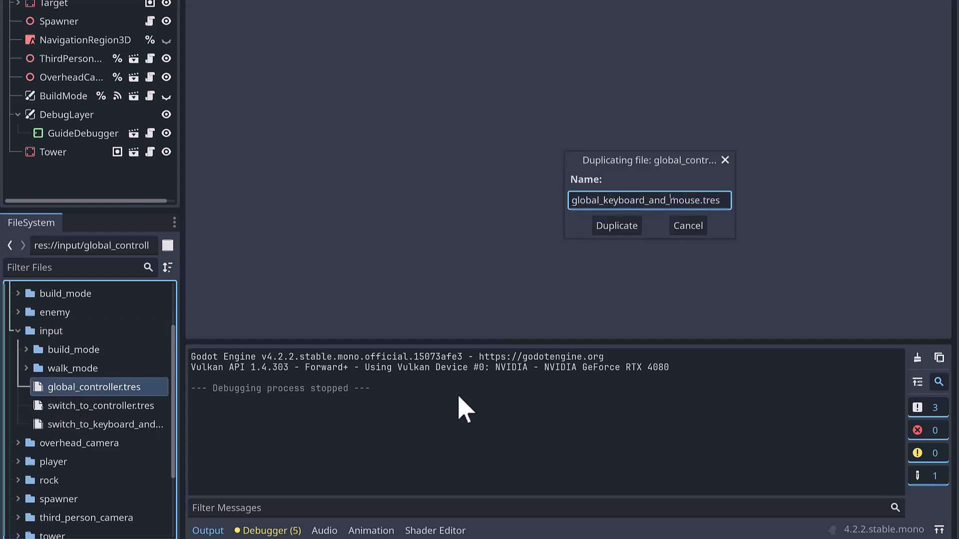
pyautogui.click(615, 227)
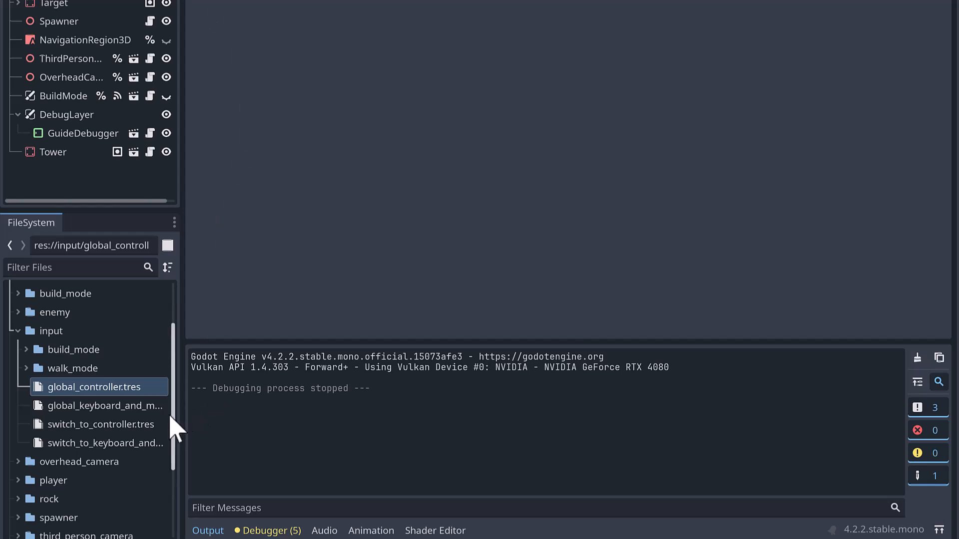
# - Add an action mapping to global_keyboard_and_mouse.tres and assign the switch_to_controller action to it
pyautogui.click(103, 408)
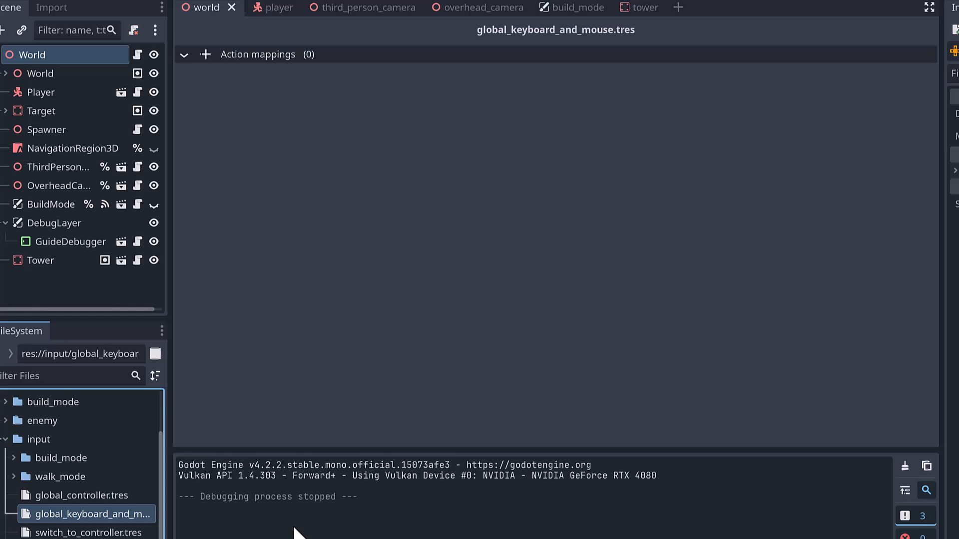
pyautogui.click(205, 55)
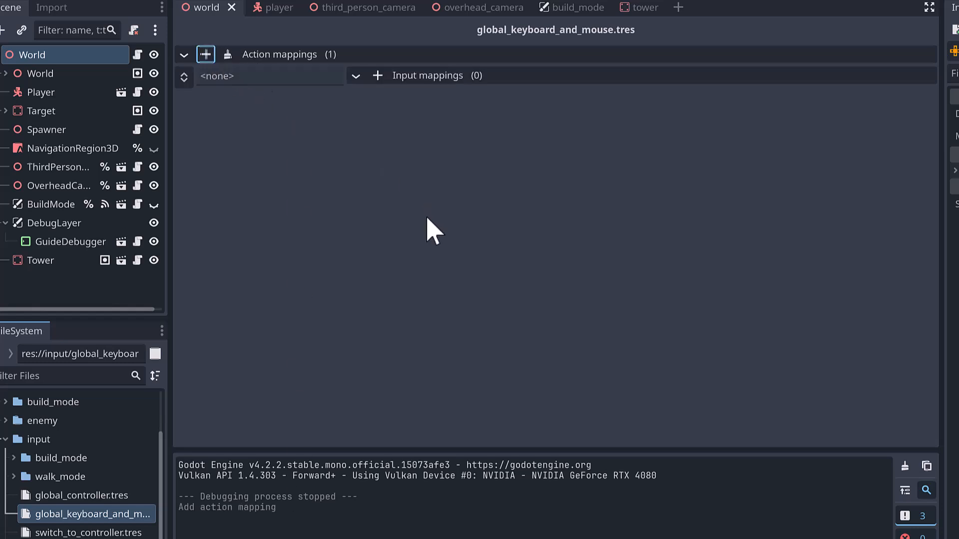
pyautogui.moveTo(70, 532); pyautogui.dragTo(240, 82)
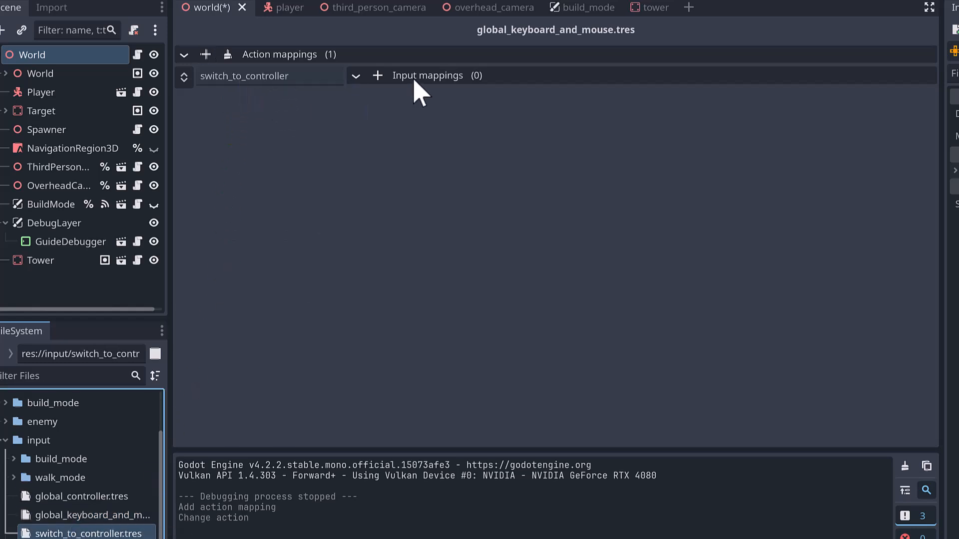
# - Give switch_to_controller a Boolean Any Input mapping with Joy Buttons and Joy Axes enabled and a Pressed trigger
pyautogui.click(377, 76)
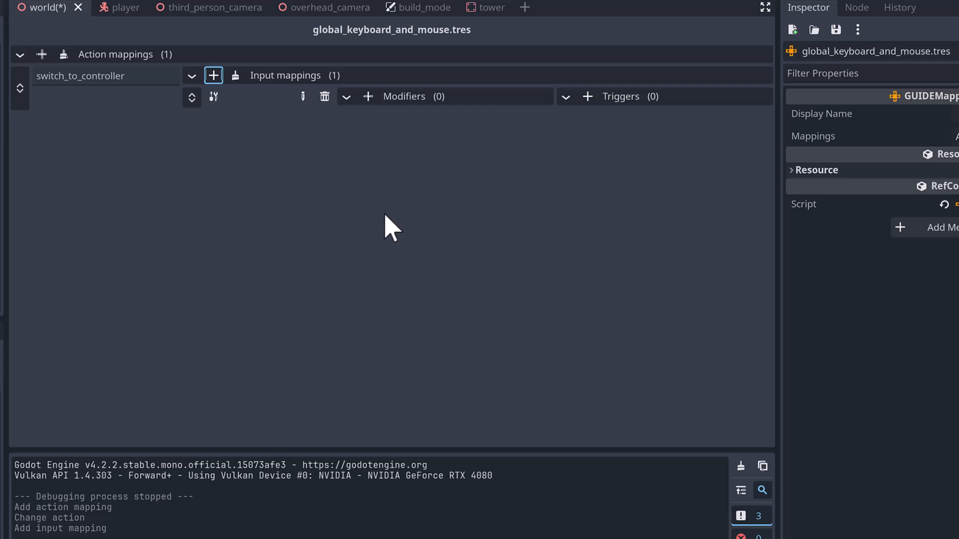
pyautogui.click(302, 97)
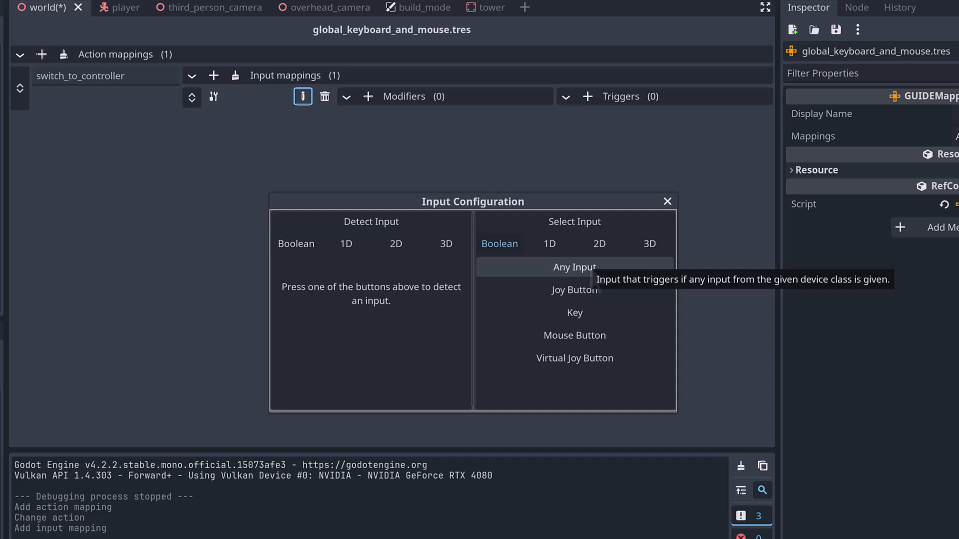
pyautogui.click(591, 272)
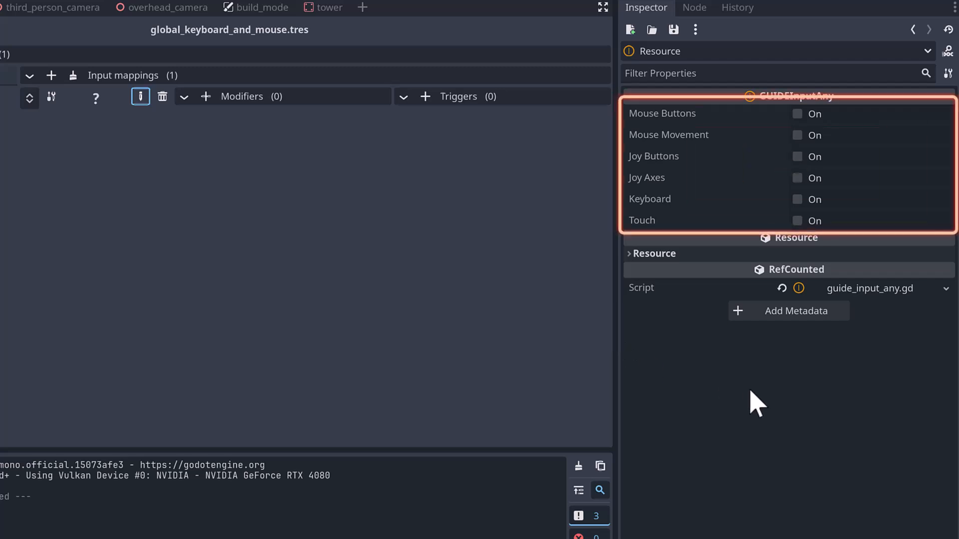
pyautogui.click(798, 157)
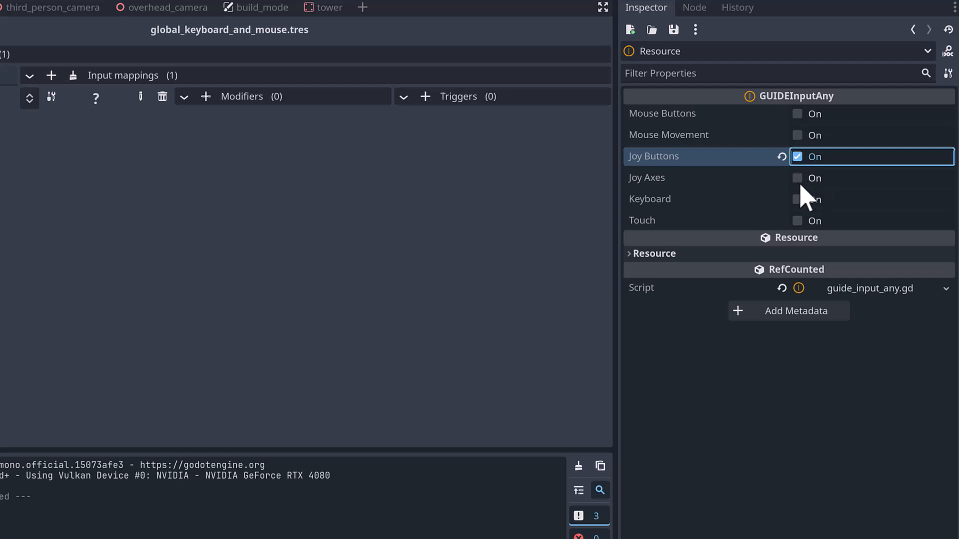
pyautogui.click(798, 178)
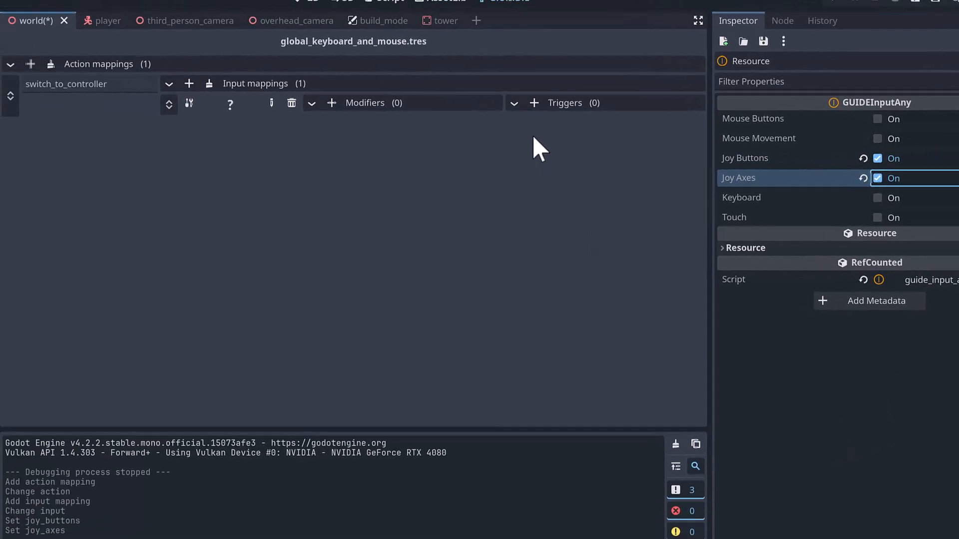
pyautogui.click(533, 103)
pyautogui.click(565, 184)
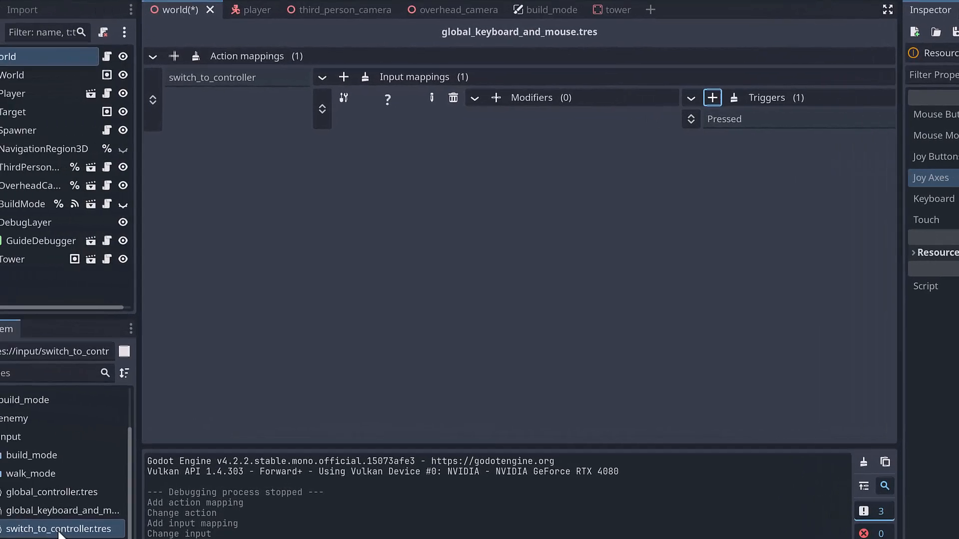
# - Add an action mapping to global_controller.tres and assign the switch_to_keyboard_and_mouse action to it
pyautogui.click(67, 494)
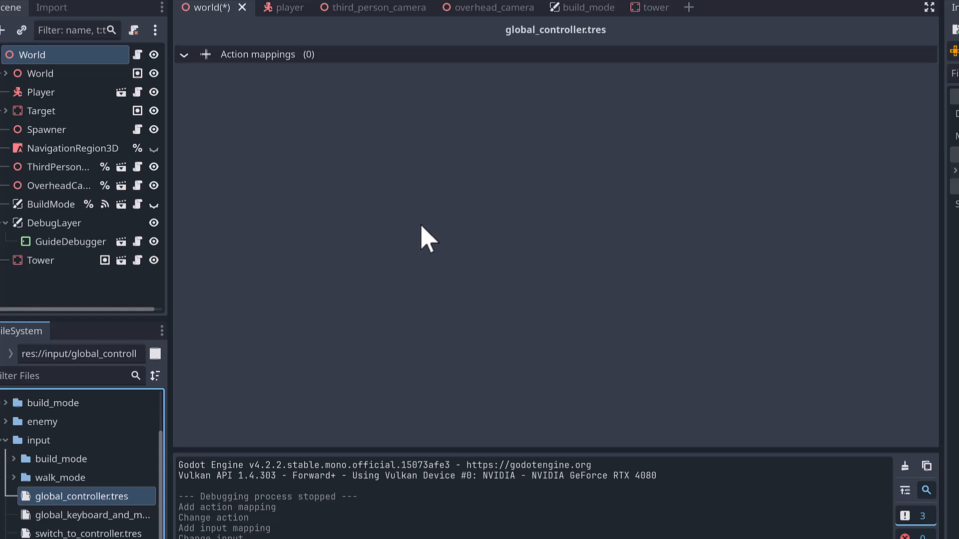
pyautogui.click(205, 55)
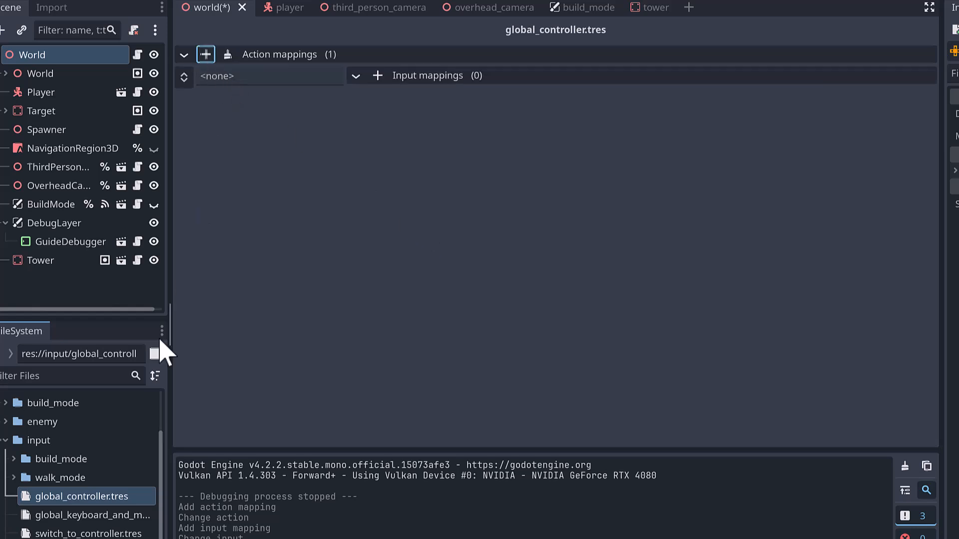
pyautogui.moveTo(108, 538); pyautogui.dragTo(264, 83)
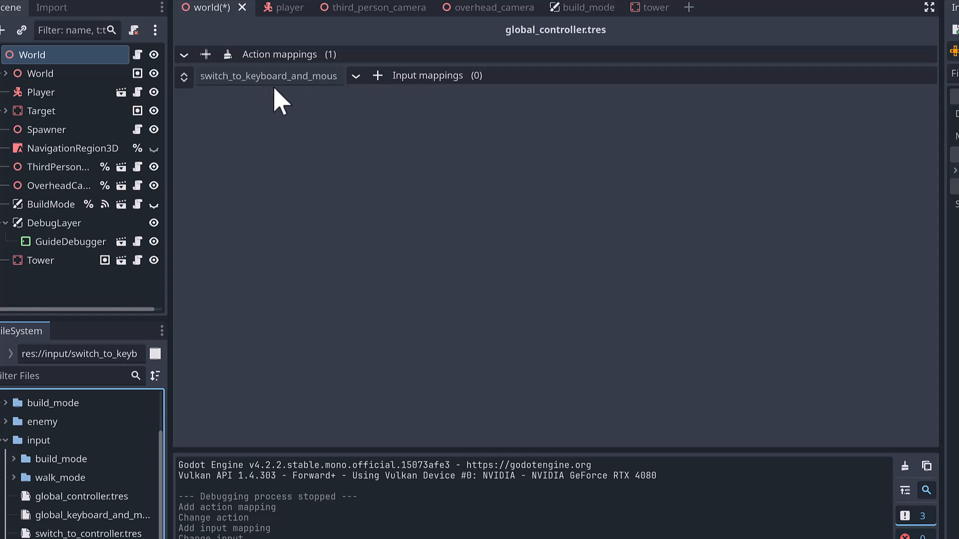
# - Give switch_to_keyboard_and_mouse a Boolean Any Input mapping with Mouse Buttons, Mouse Movement and Keyboard enabled
pyautogui.click(378, 76)
pyautogui.click(466, 96)
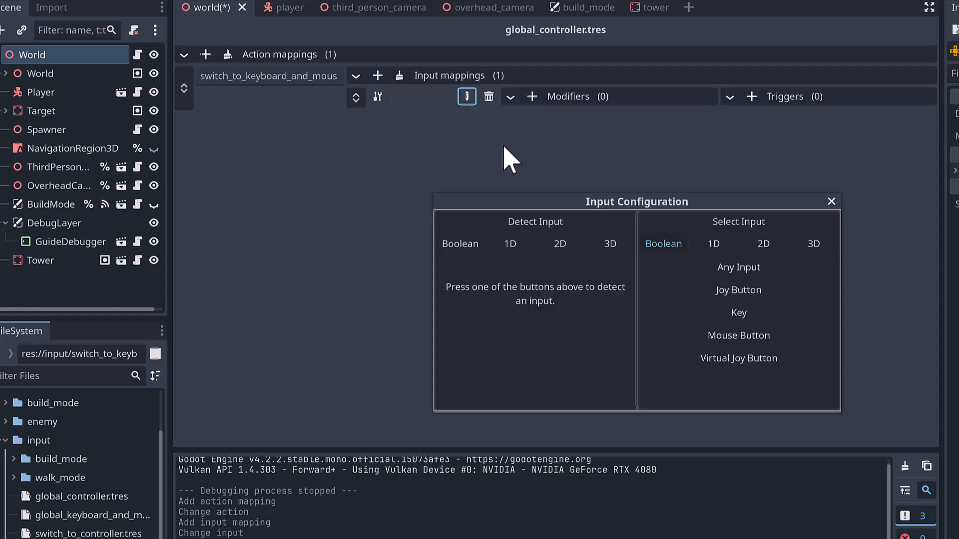
pyautogui.click(713, 270)
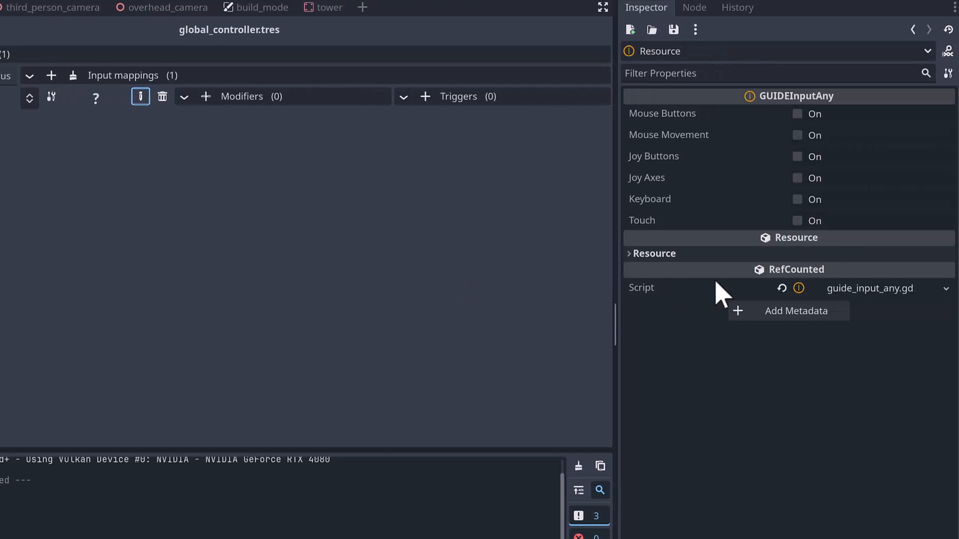
pyautogui.click(797, 115)
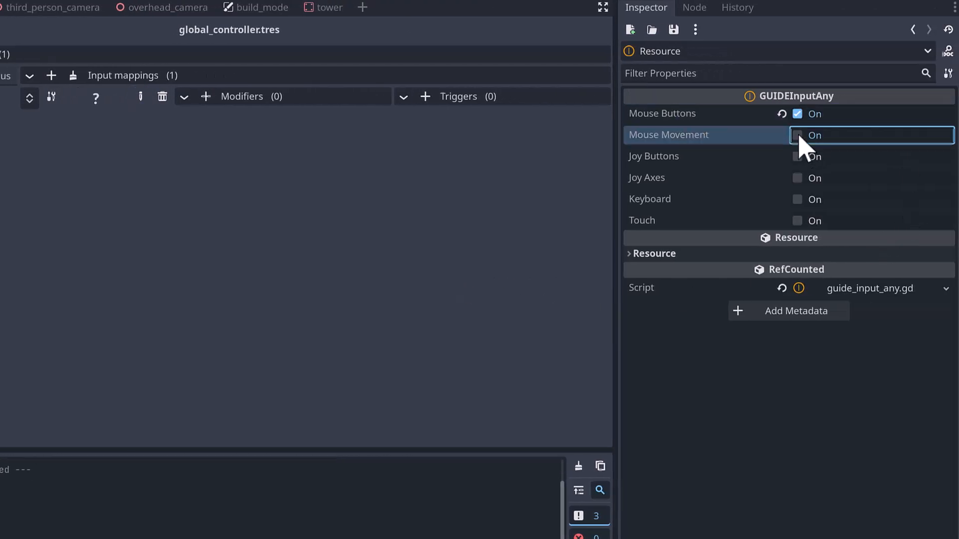
pyautogui.click(799, 137)
pyautogui.click(801, 203)
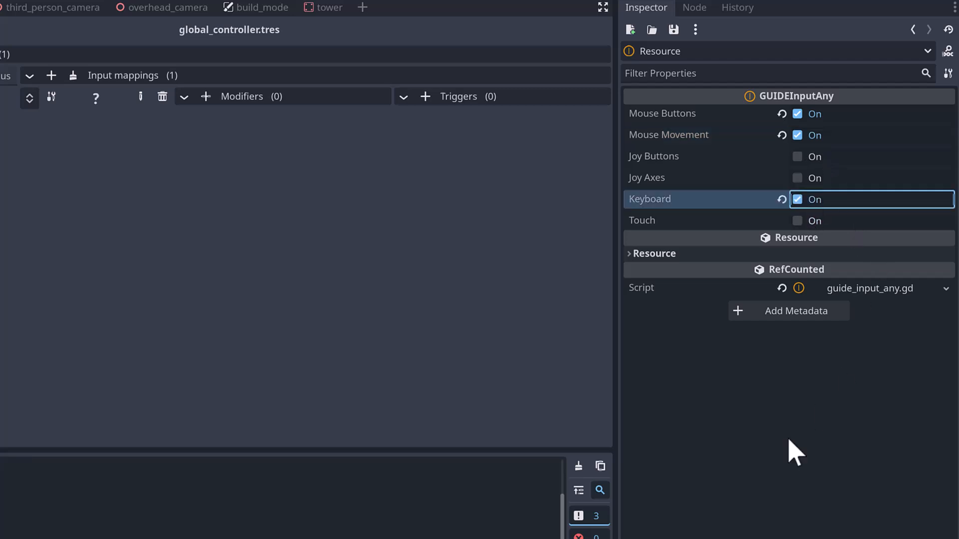
# - Add a Pressed trigger to the switch_to_keyboard_and_mouse input mapping and save the scene
pyautogui.click(425, 97)
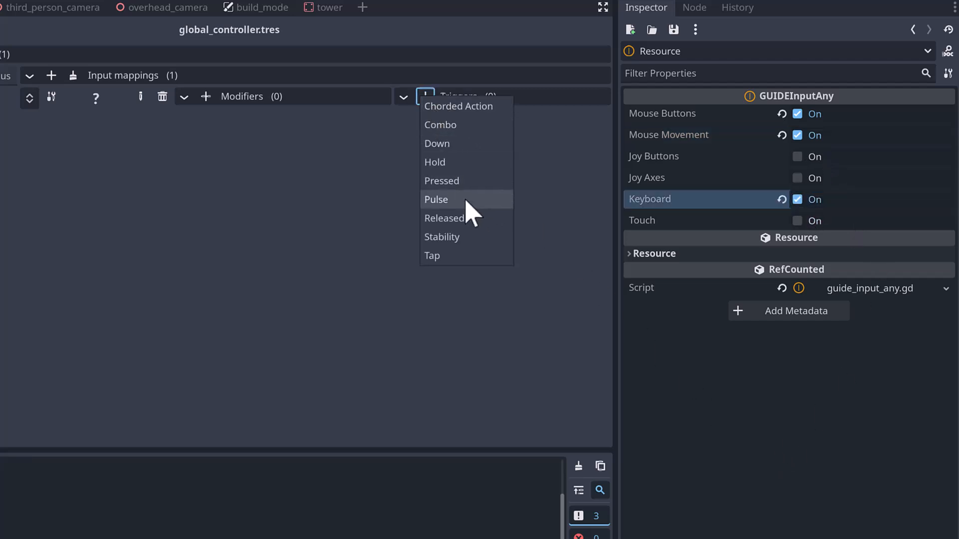
pyautogui.click(452, 181)
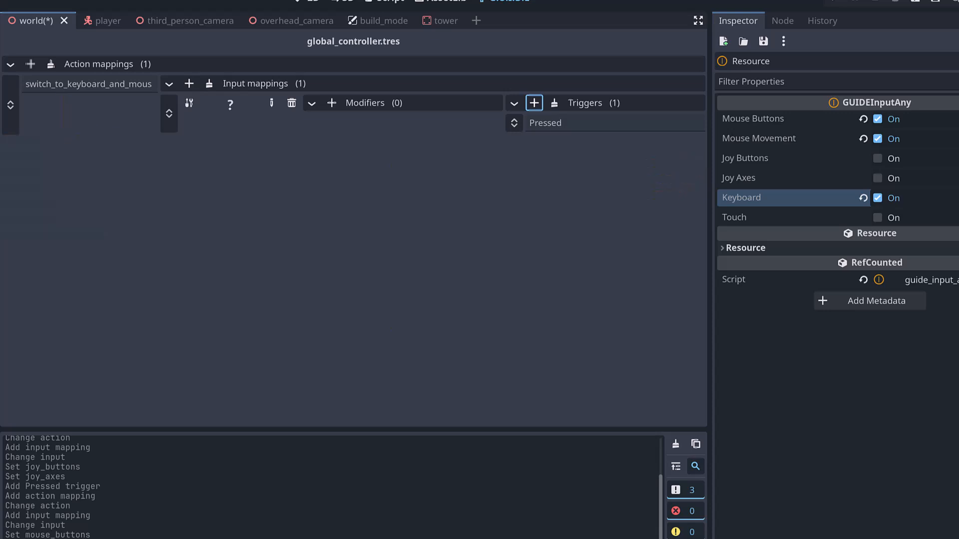
pyautogui.hotkey('ctrl', 's')
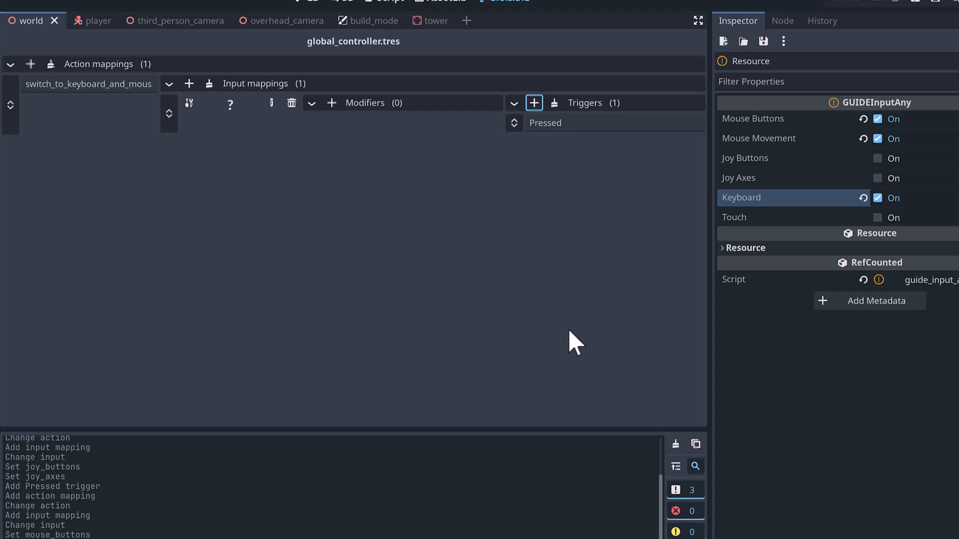